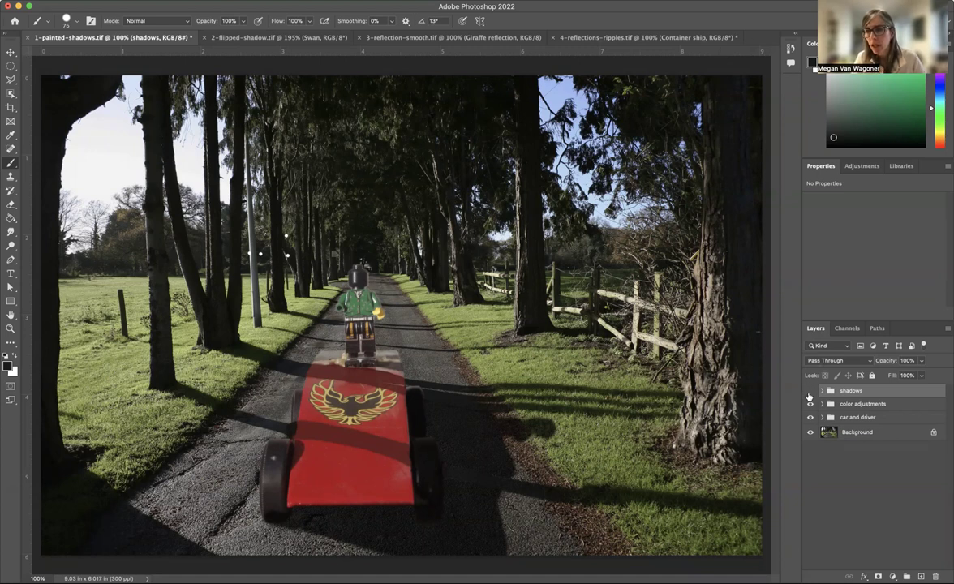
Step: Hide the color adjustments and car and driver groups so only the empty road photo shows
drag(808, 397, 809, 422)
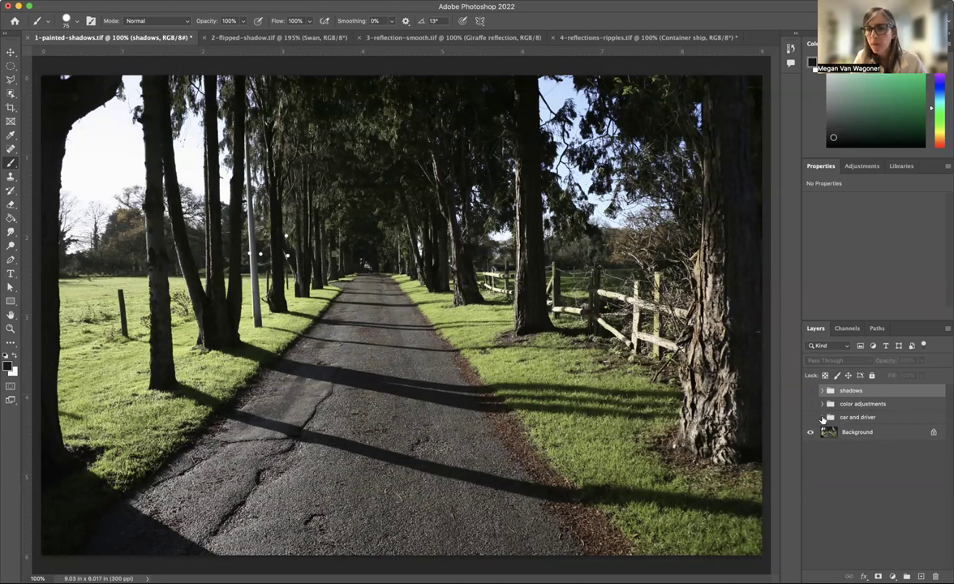
Step: Expand and show the car and driver group, then expand and show the color adjustments group
click(821, 417)
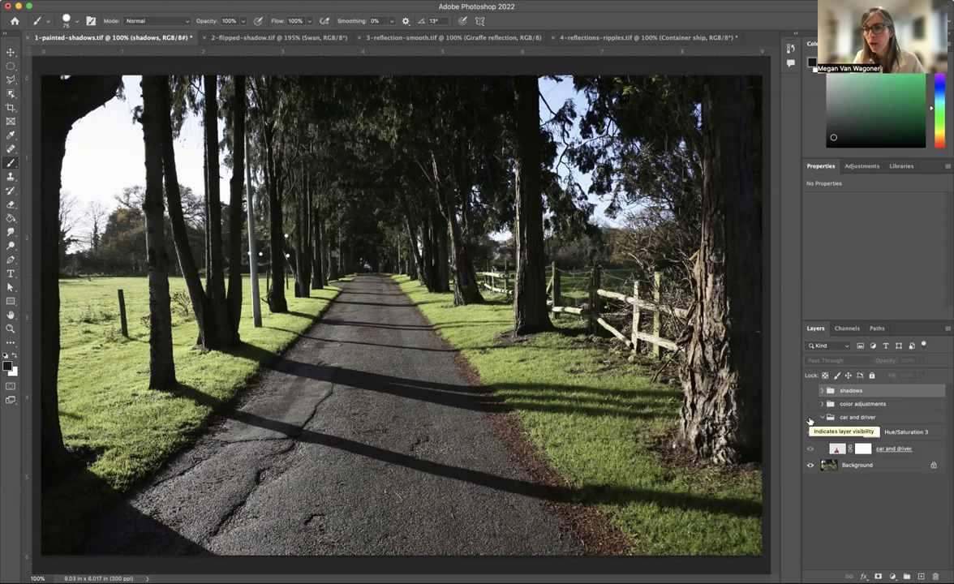
click(810, 418)
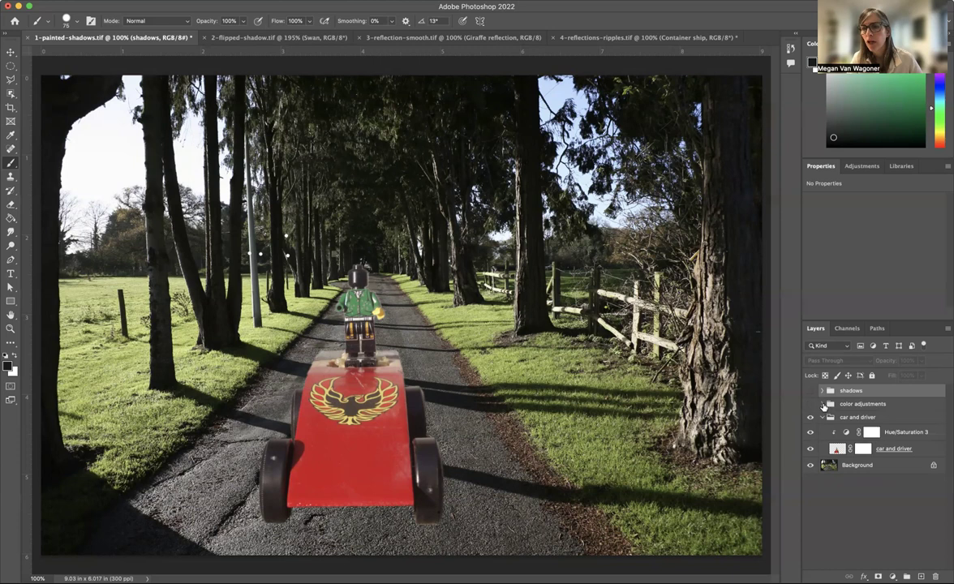
click(823, 404)
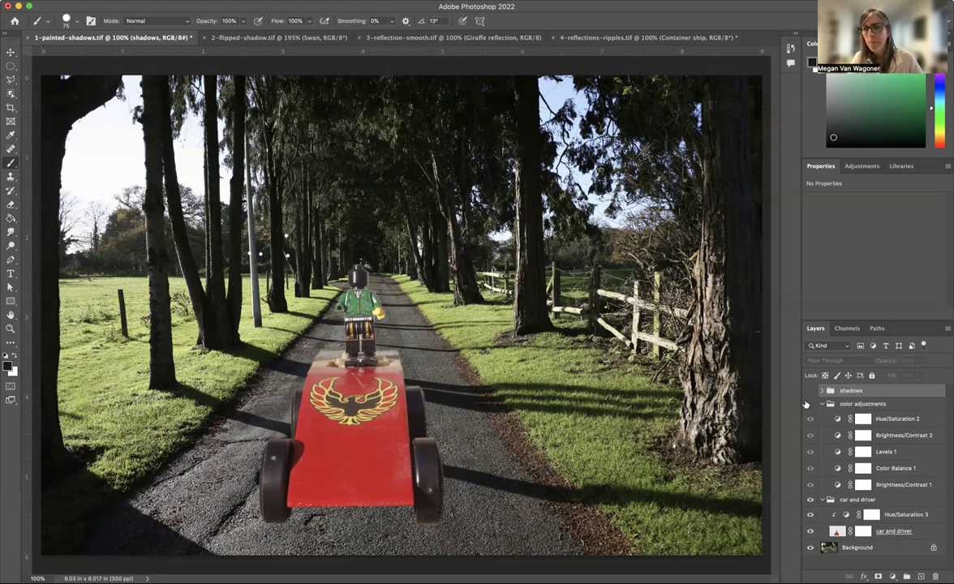
click(809, 404)
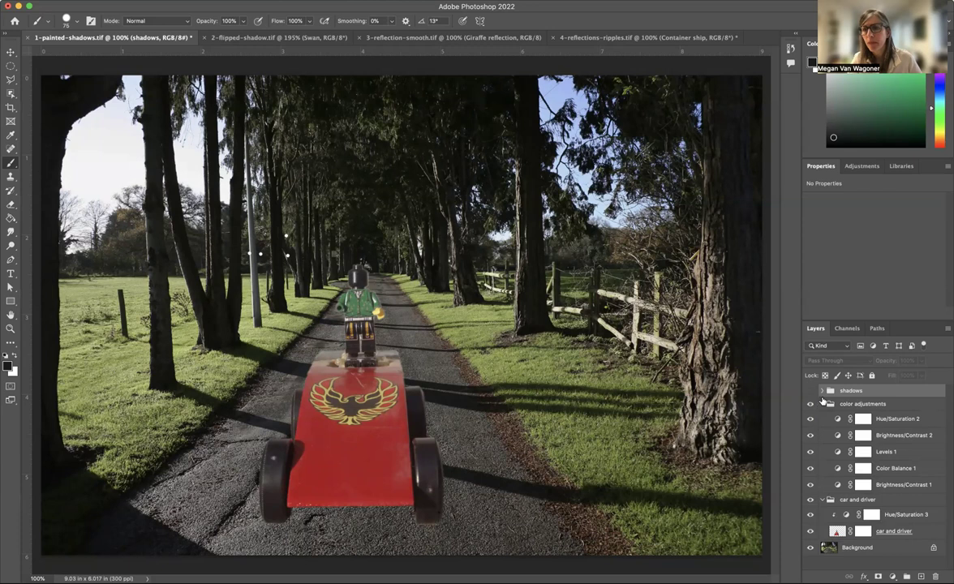
Step: Show the shadows group with the other groups collapsed, and hide the shadow of figure layer
click(821, 390)
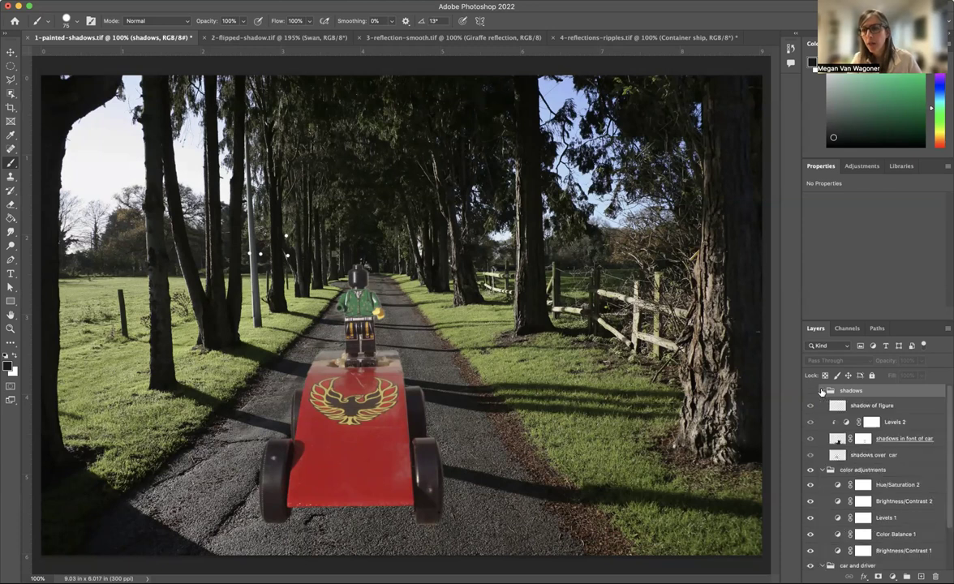
click(821, 470)
click(821, 483)
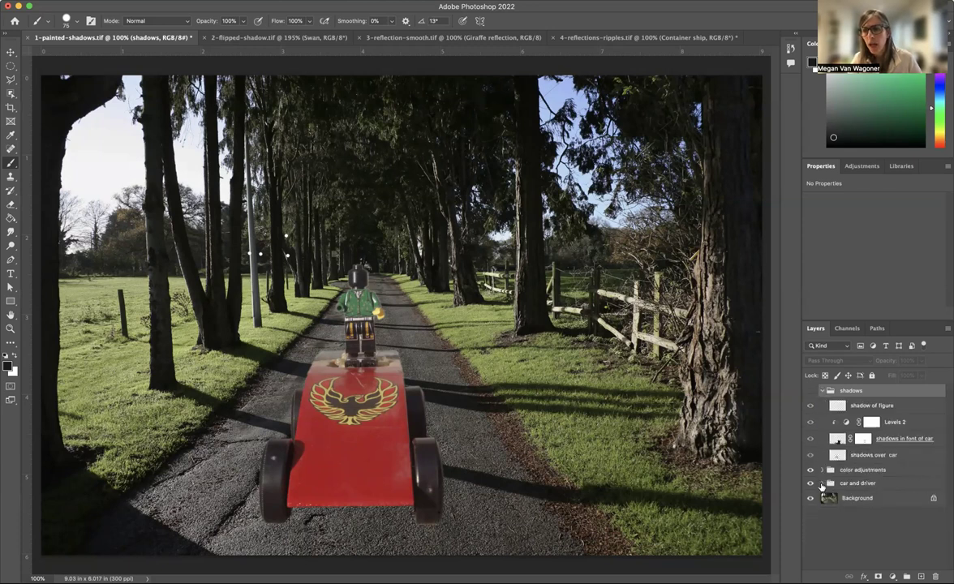
click(809, 391)
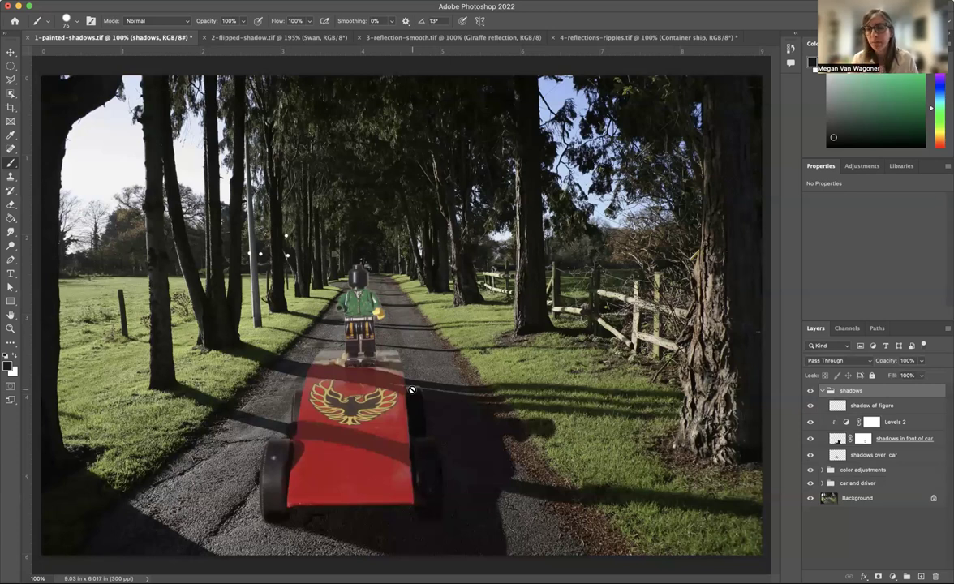
click(809, 405)
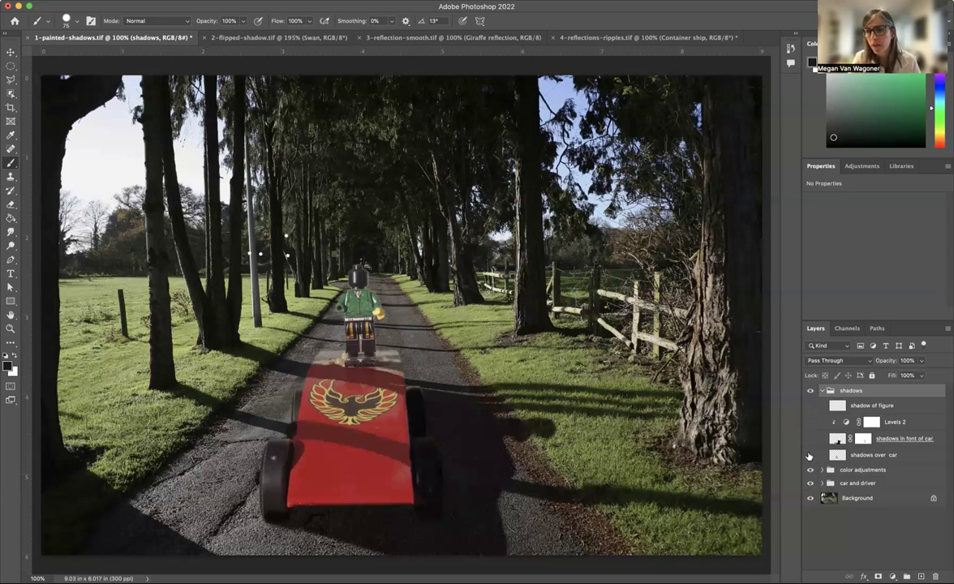
Step: Hide shadows over car and add a new empty layer above it named 'Megan's Shadows'
click(809, 455)
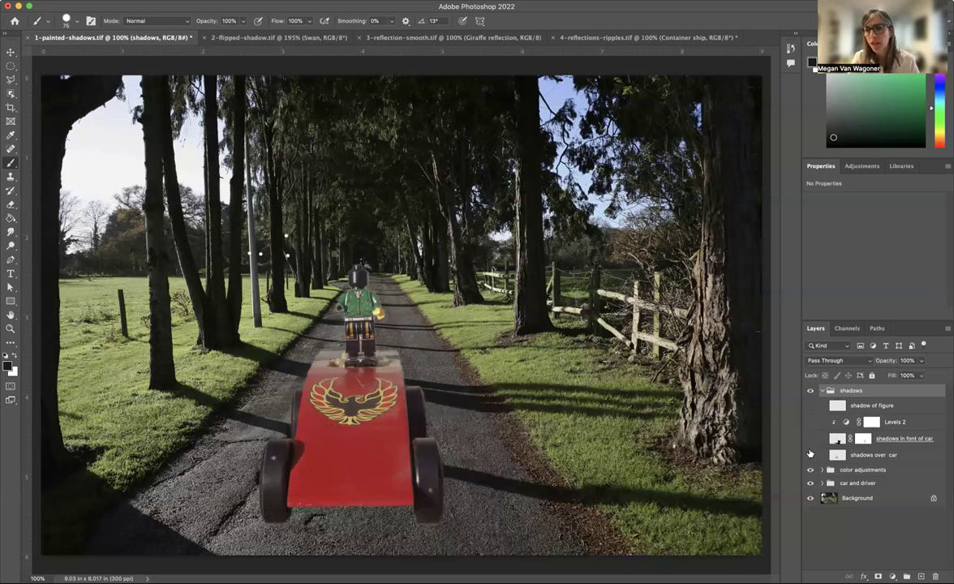
click(876, 457)
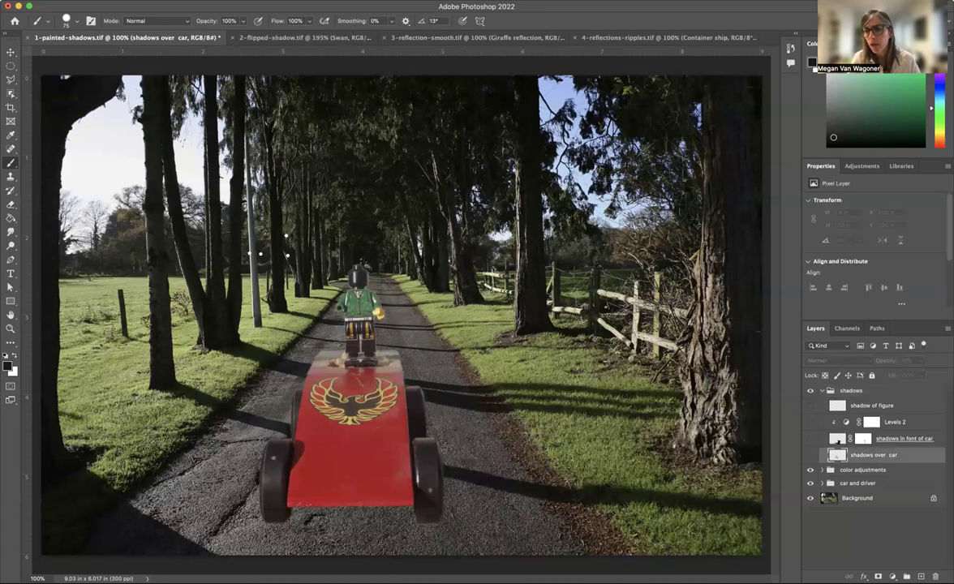
key(super+alt+shift+n)
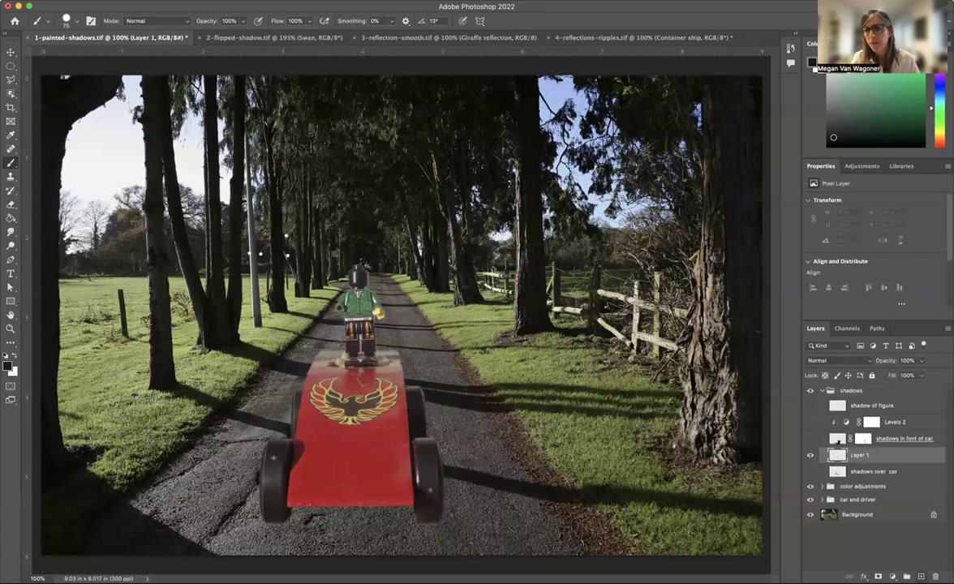
double_click(860, 455)
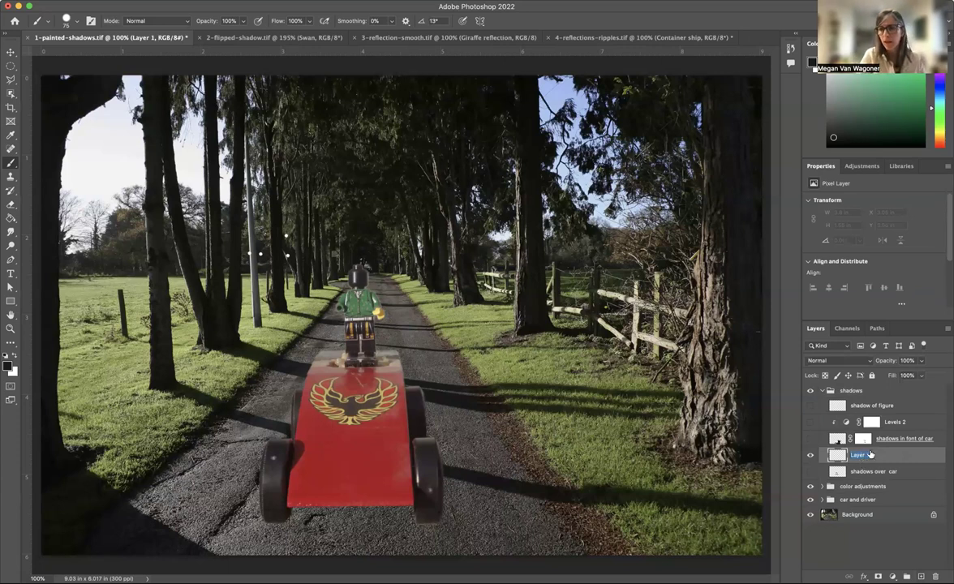
text(Megan)
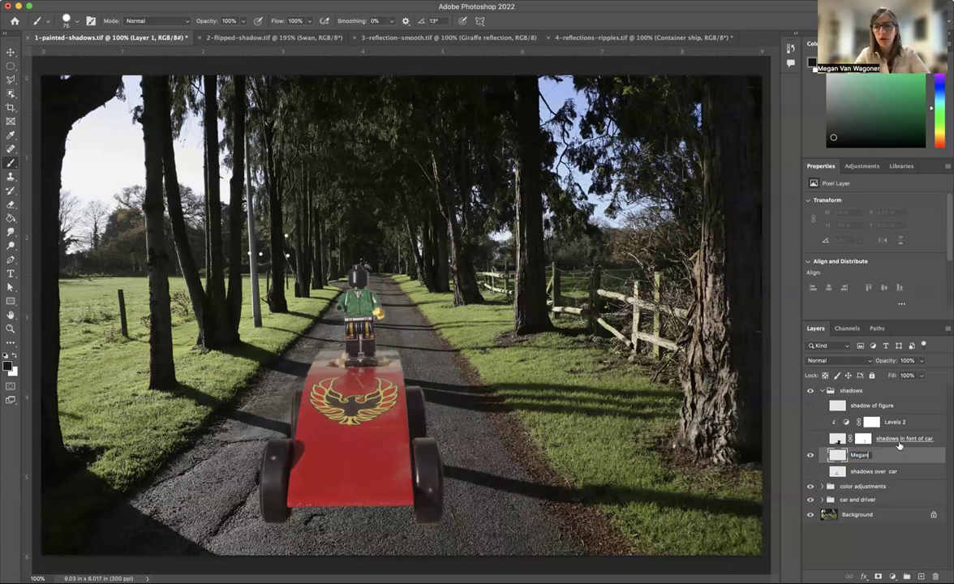
text('s)
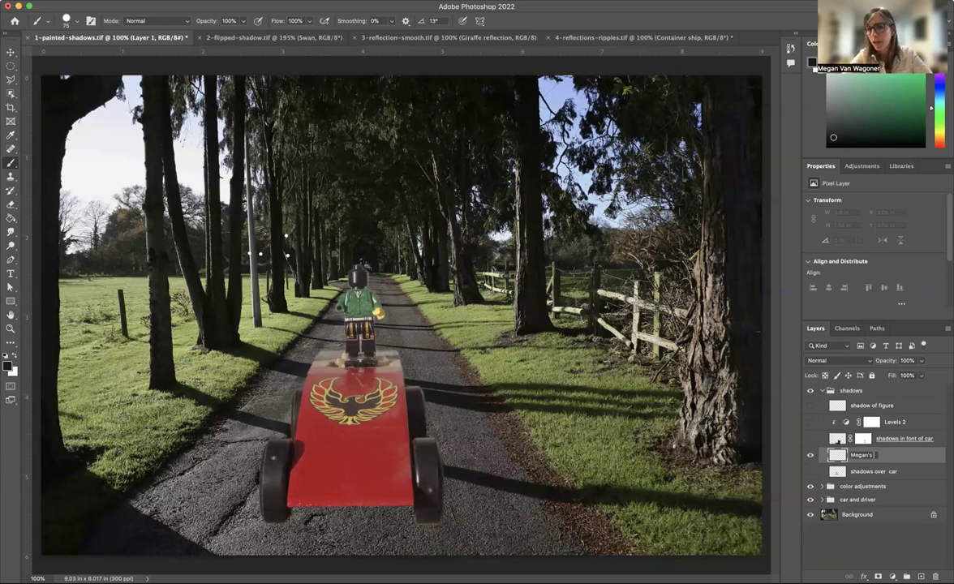
text(Shadows)
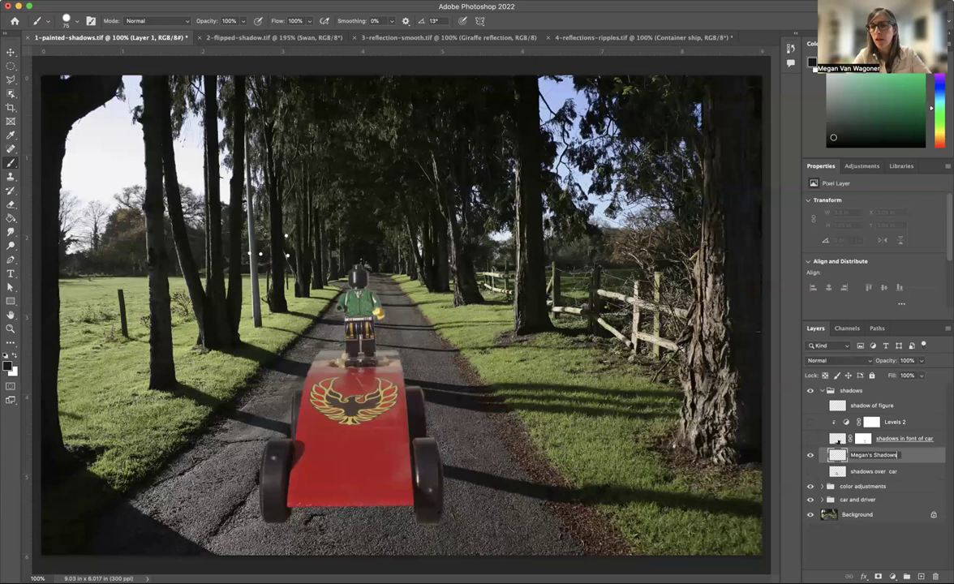
key(Return)
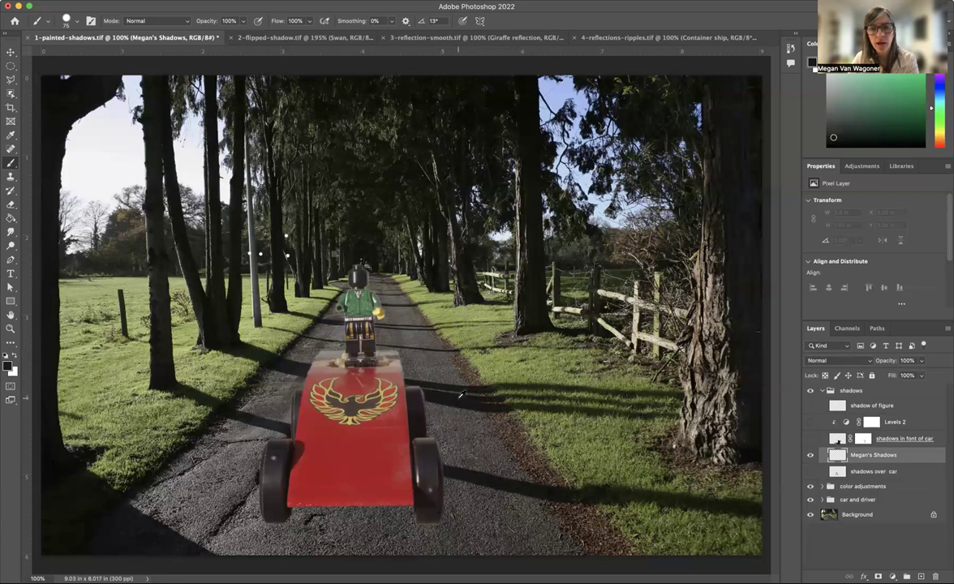
Step: Reset colours, sample a dark road shadow as the brush colour, and fine-tune it in the Color panel
key(d)
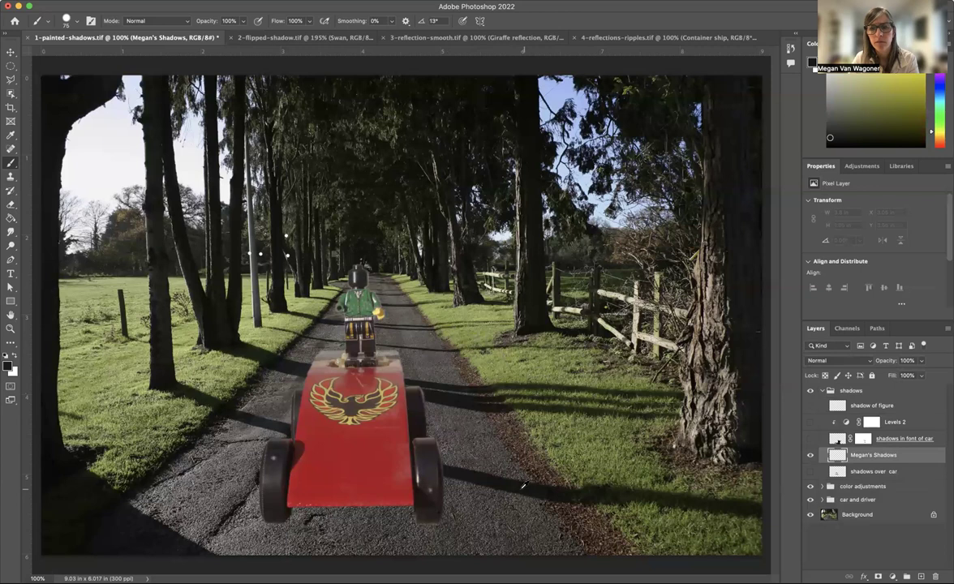
alt+click(446, 440)
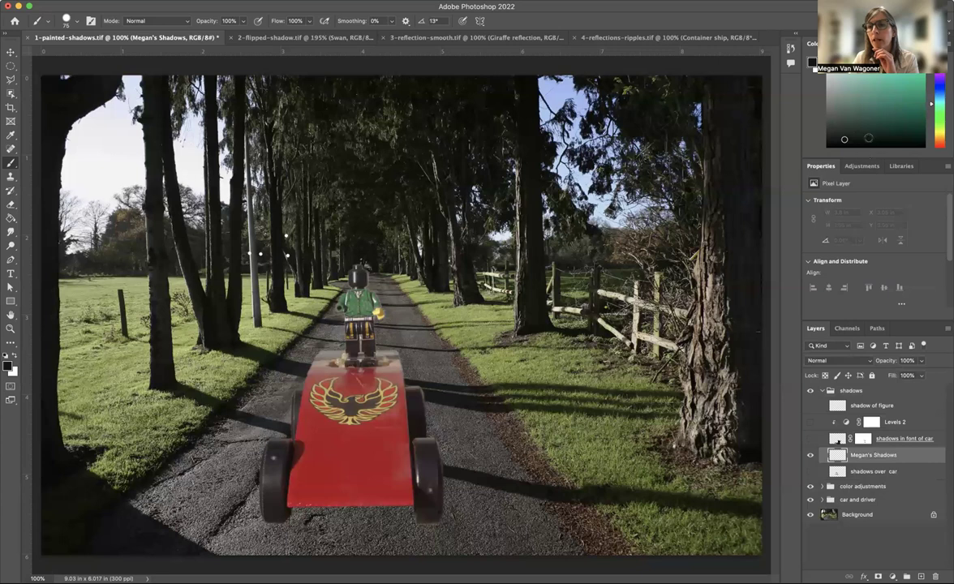
click(843, 129)
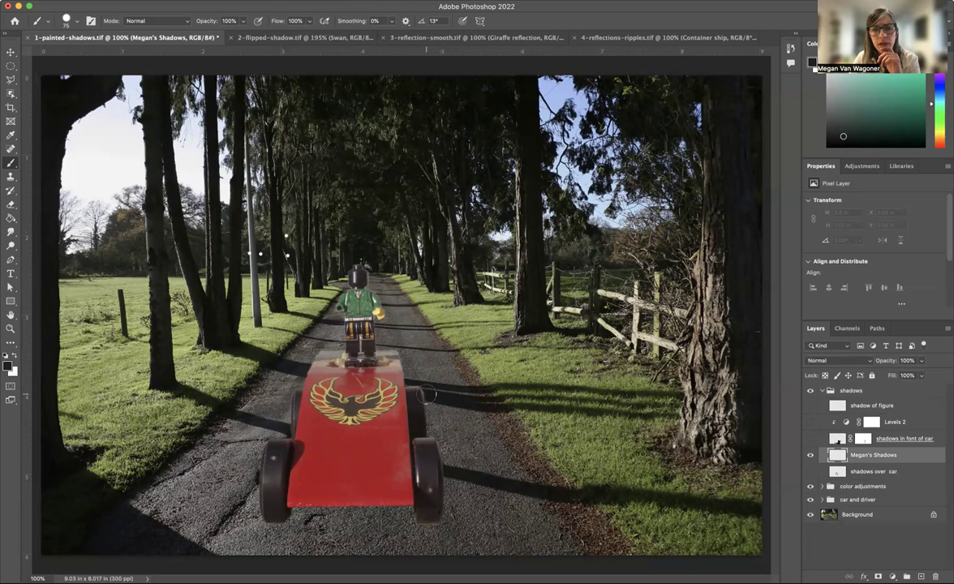
Step: Paint dark shadow strokes on the road to the right of and beneath the red car
drag(428, 390, 471, 403)
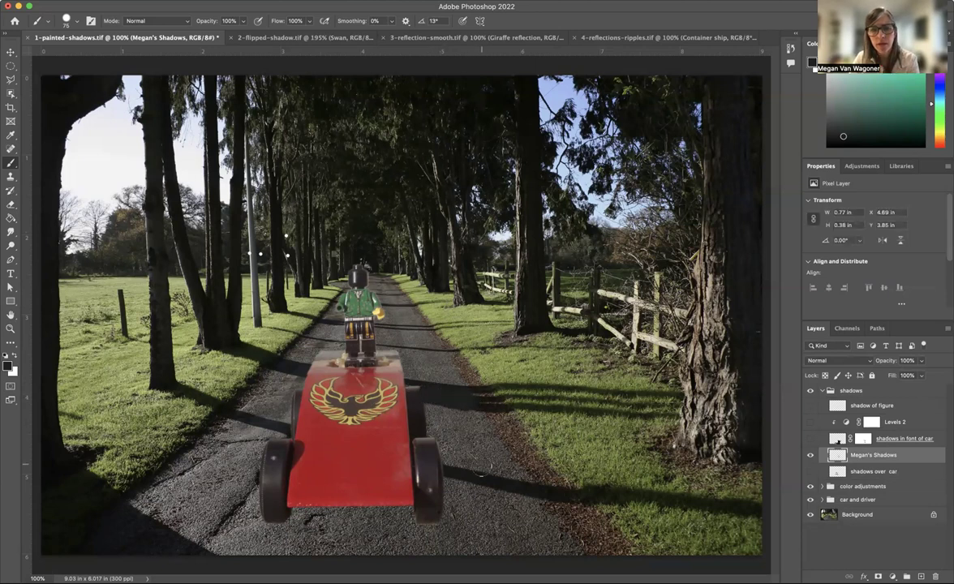
drag(482, 474, 469, 412)
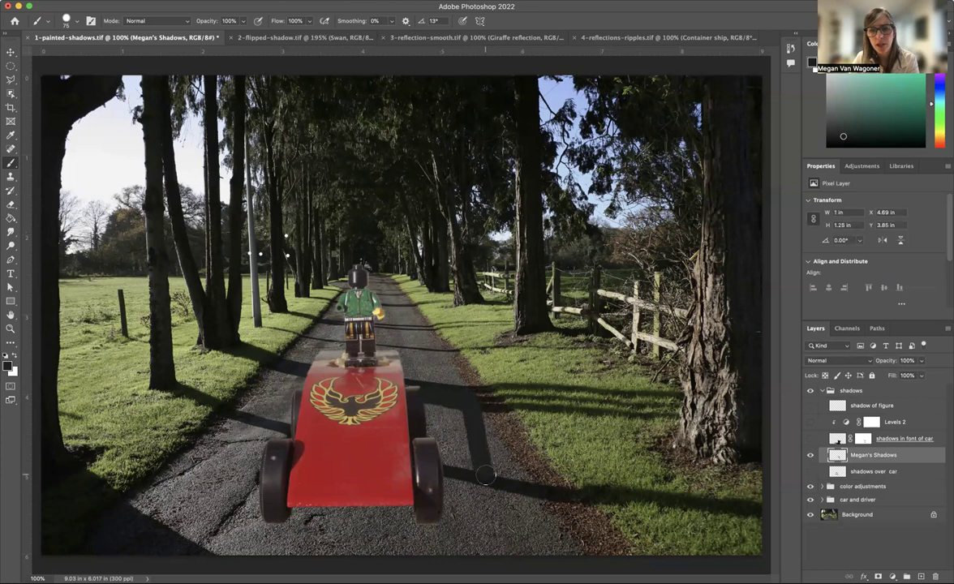
mouse_move(478, 482)
mouse_down()
mouse_move(466, 529)
mouse_move(410, 484)
mouse_move(430, 482)
mouse_up()
mouse_move(424, 410)
mouse_down()
mouse_move(392, 375)
mouse_move(446, 471)
mouse_move(410, 478)
mouse_move(434, 462)
mouse_move(422, 385)
mouse_move(440, 418)
mouse_move(417, 474)
mouse_up()
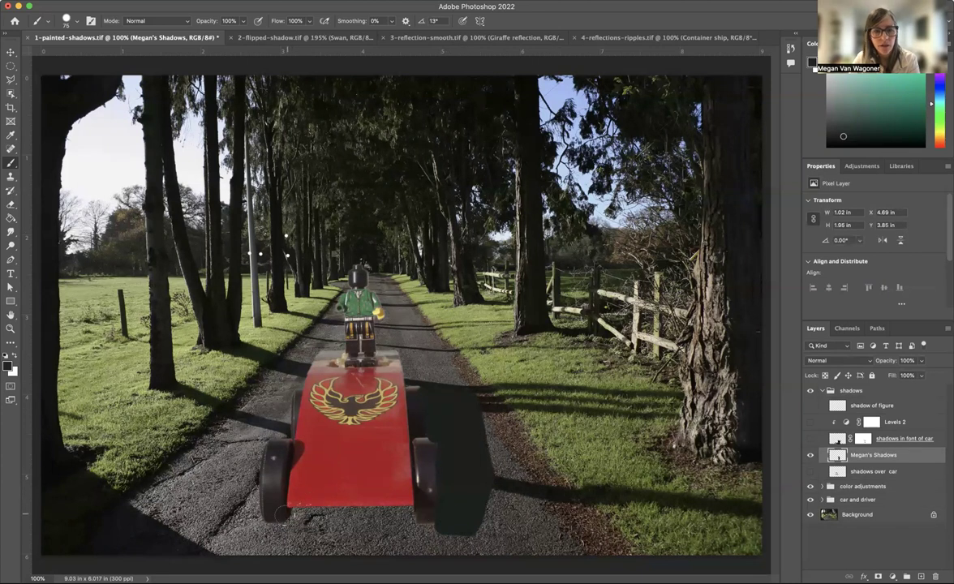
drag(298, 514, 412, 512)
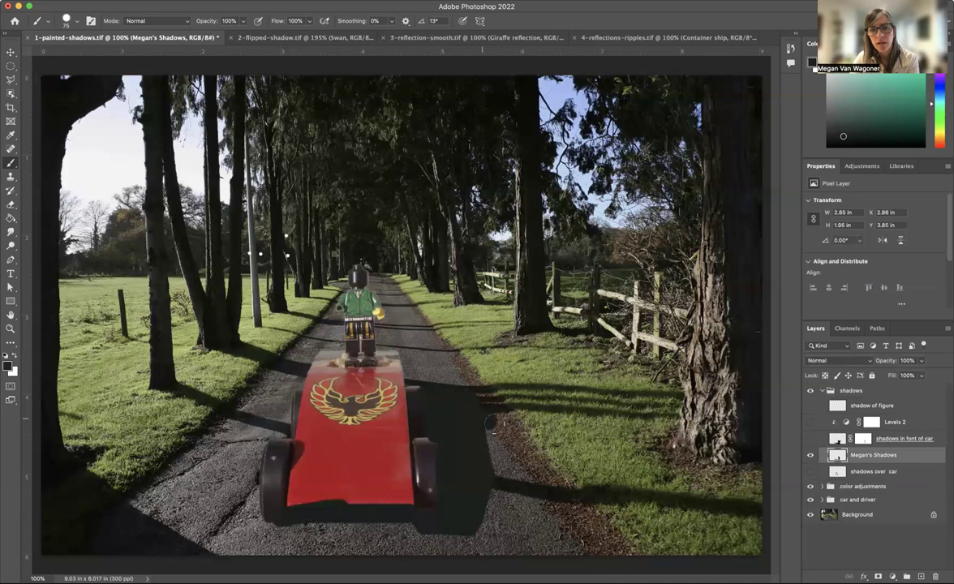
drag(501, 425, 525, 427)
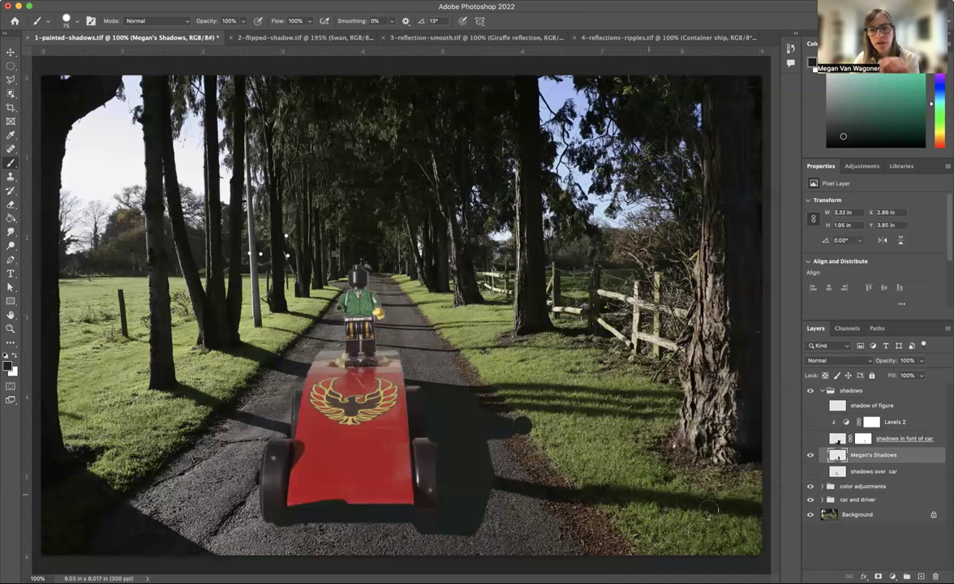
Step: Set the Megan's Shadows layer to Multiply blend mode at 85% opacity
click(922, 362)
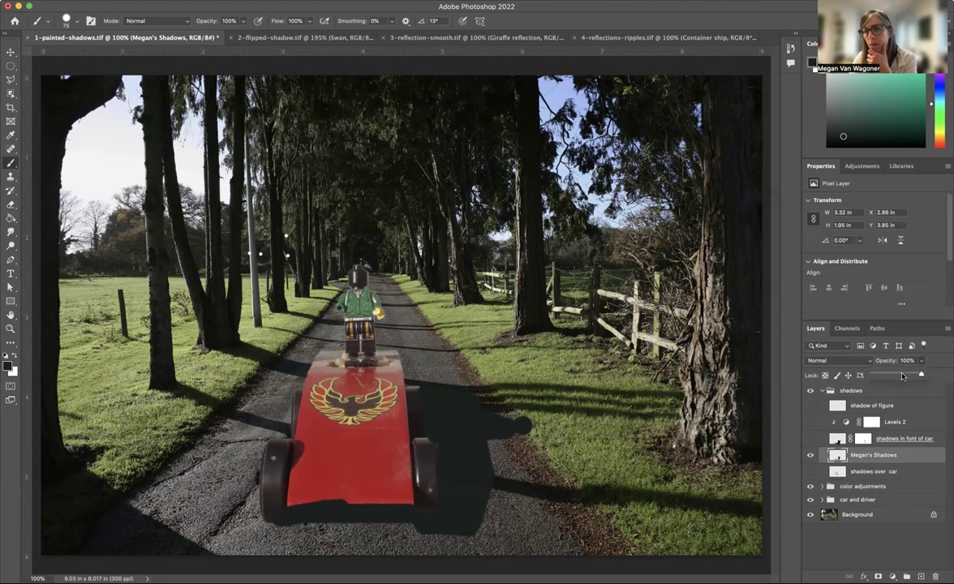
click(901, 376)
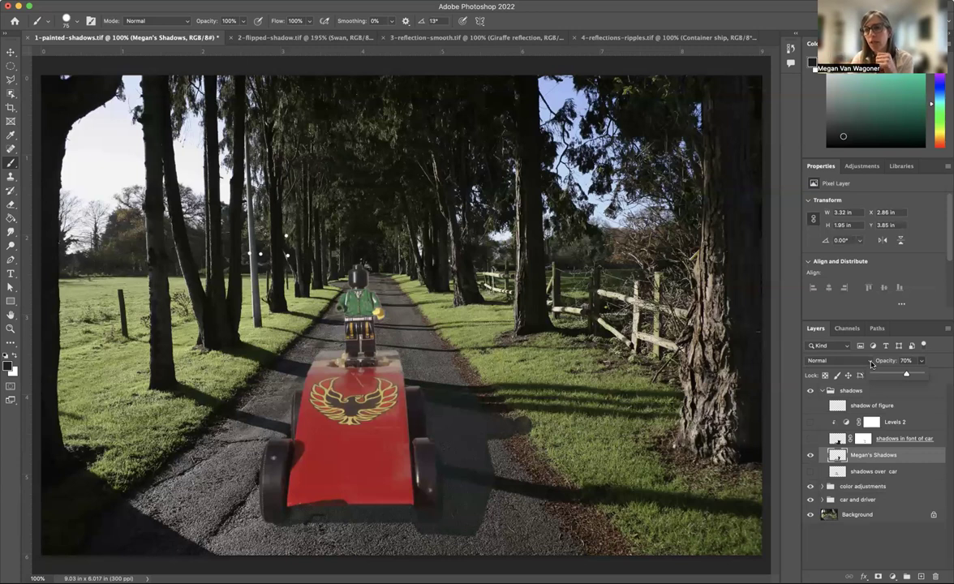
click(870, 361)
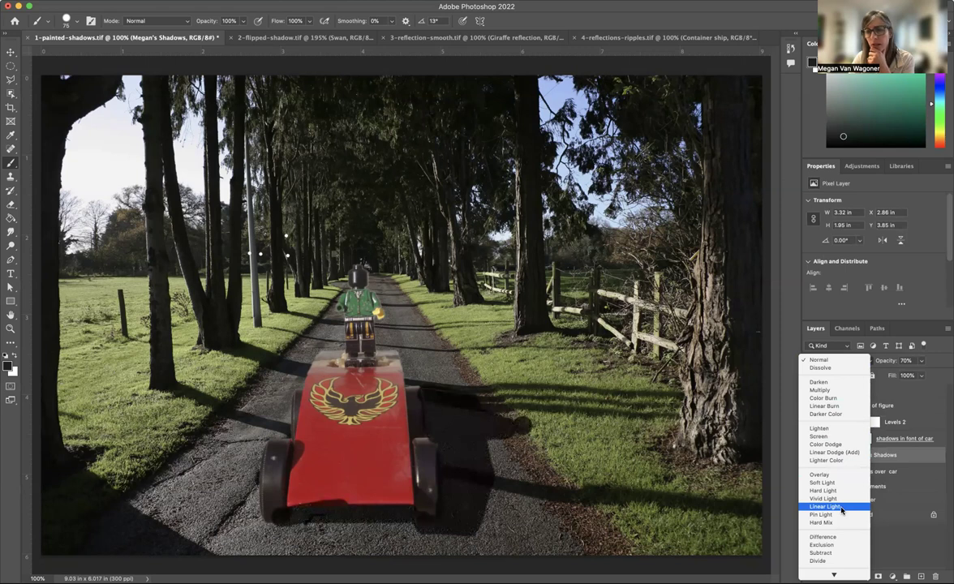
click(831, 393)
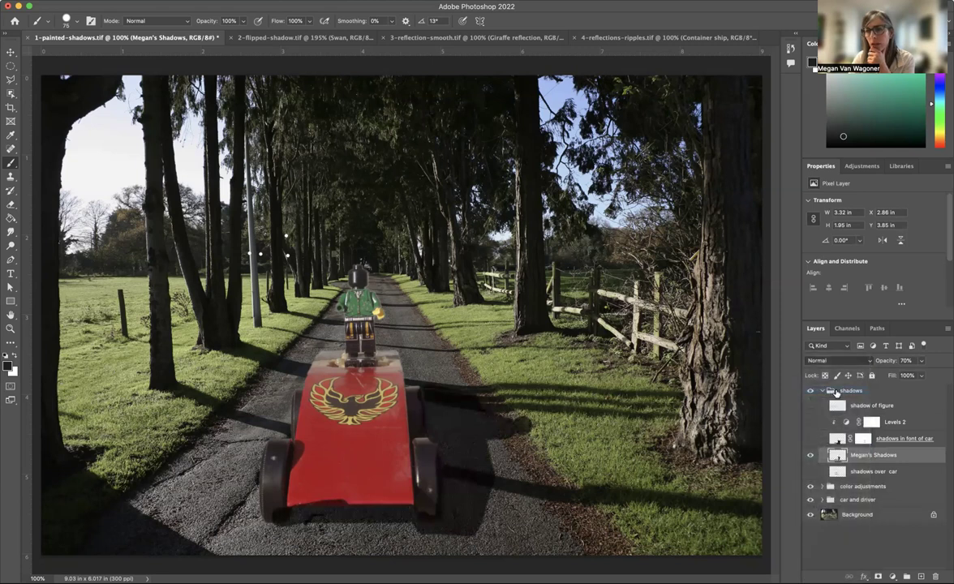
click(921, 360)
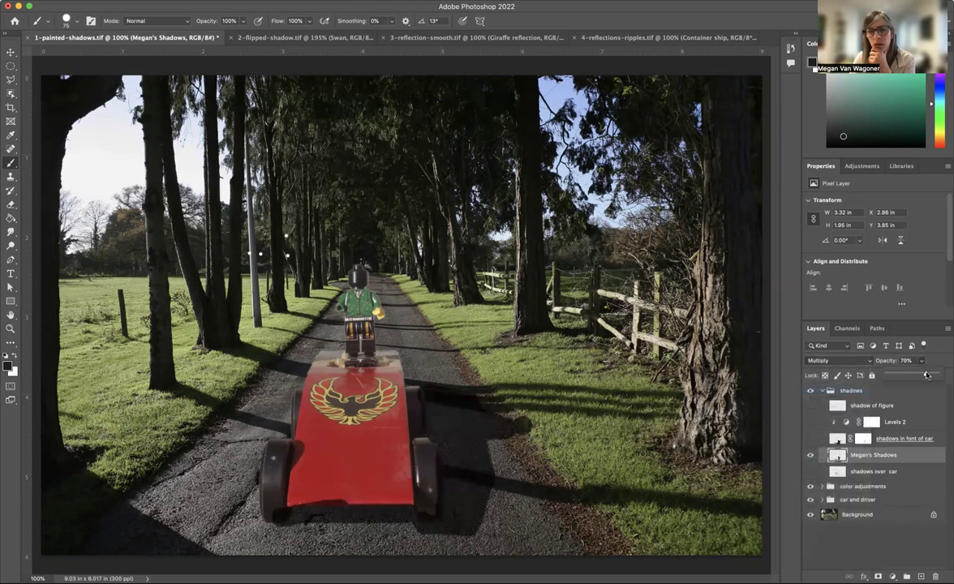
drag(928, 374, 931, 374)
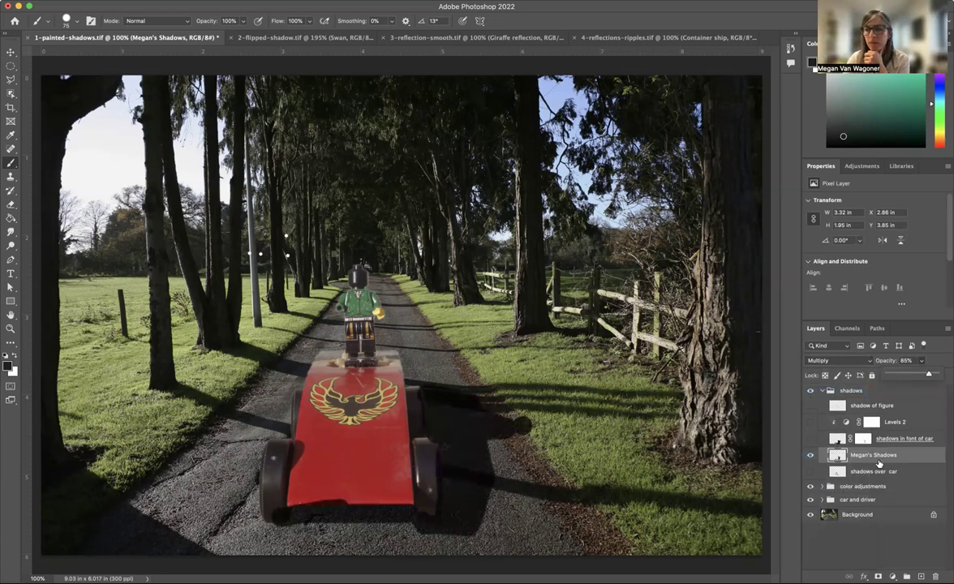
Step: Compare the painted shadows on and off, then move the layer below the car and driver group
click(809, 455)
click(809, 455)
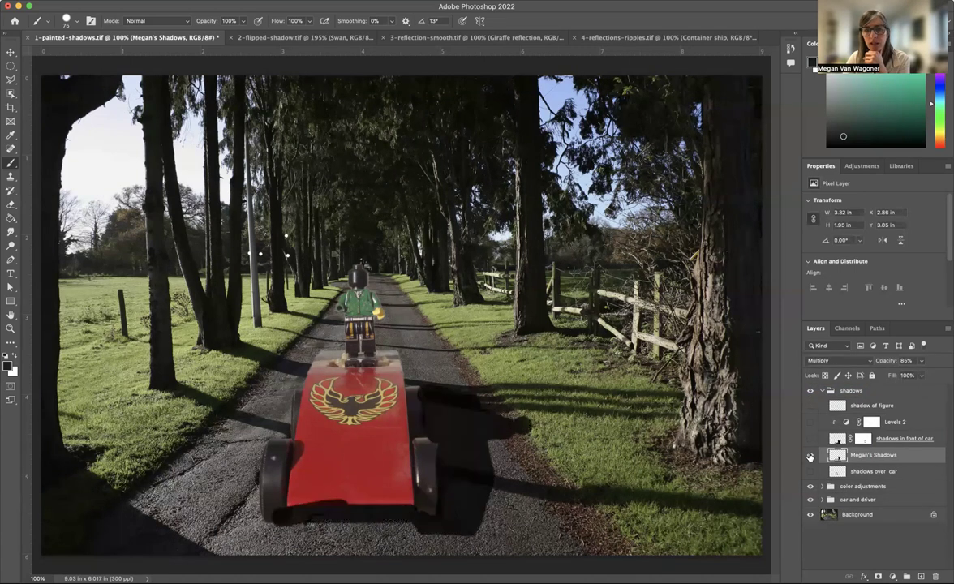
click(810, 456)
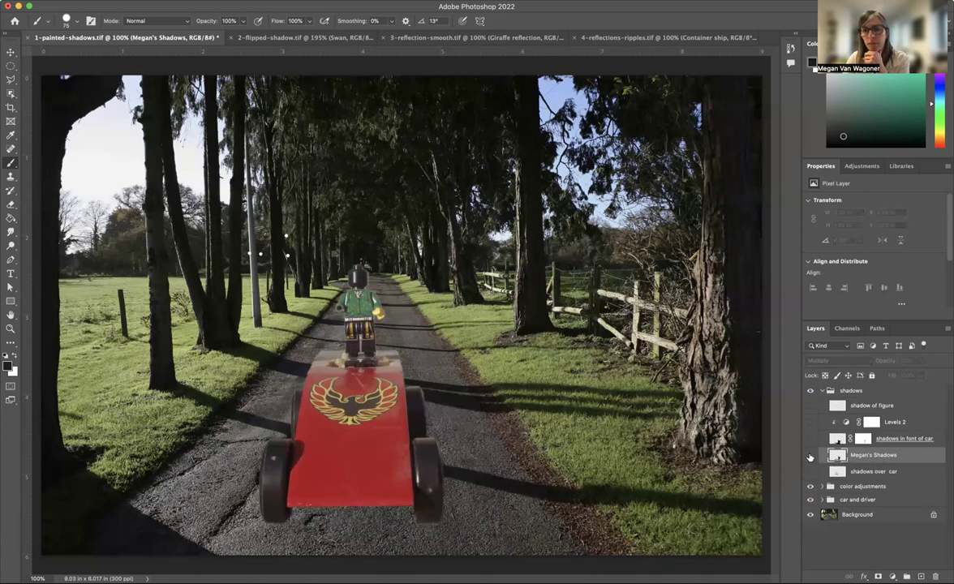
click(810, 457)
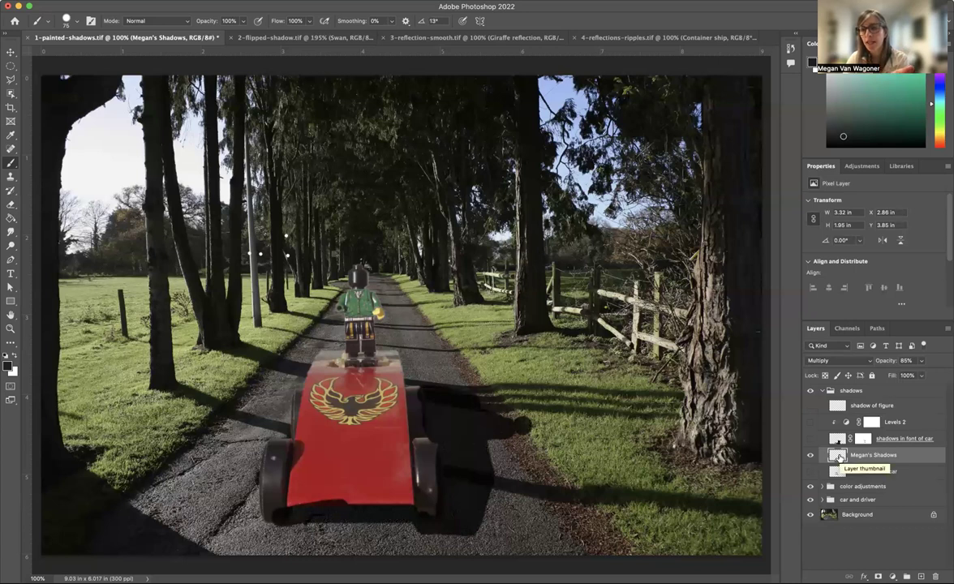
drag(839, 456, 827, 504)
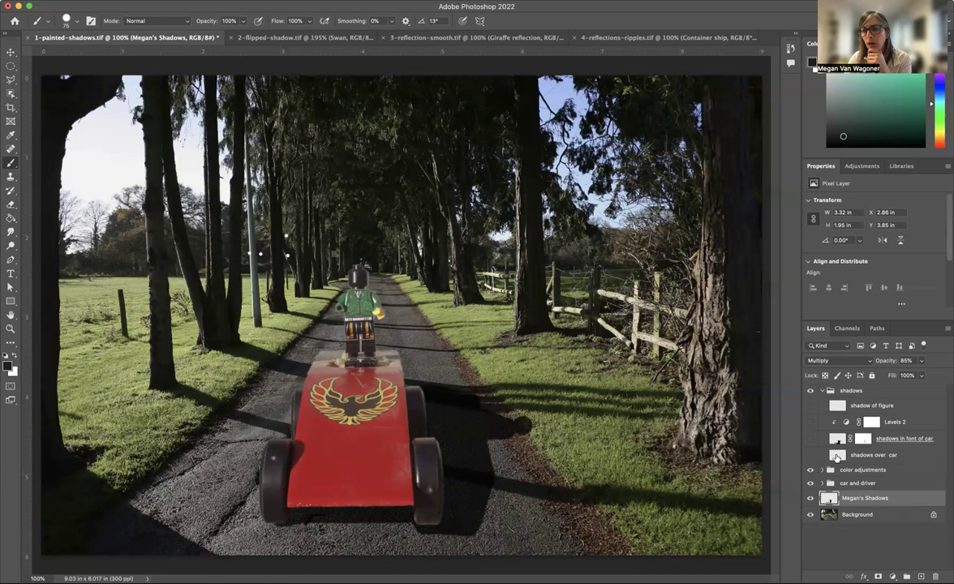
Step: Turn on the shadows over car layer, comparing its effect on the car body
click(810, 456)
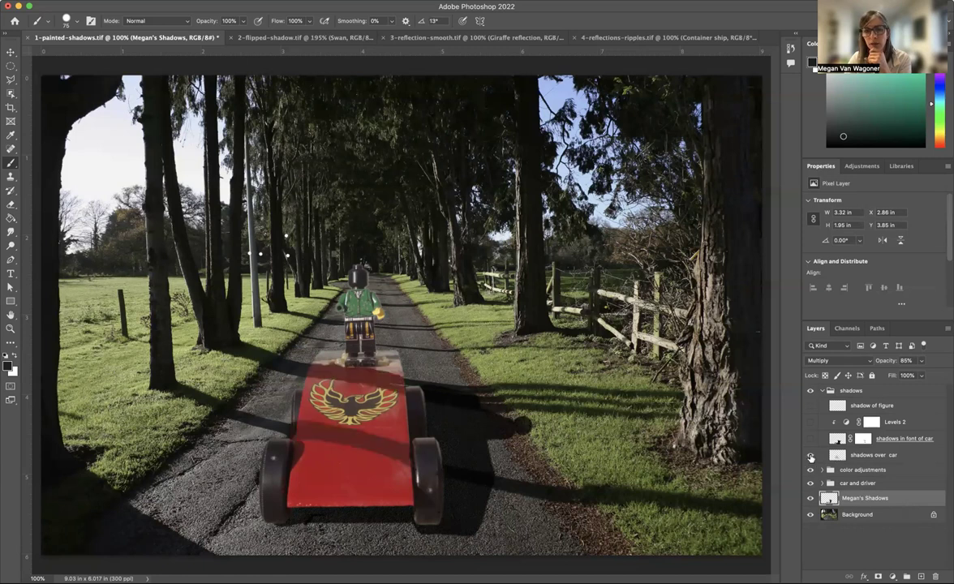
click(810, 457)
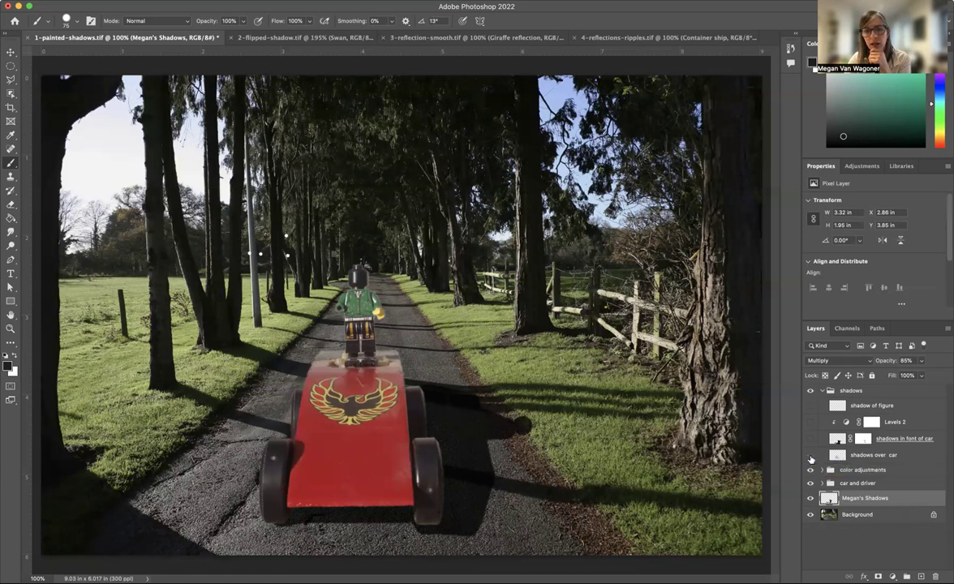
click(810, 457)
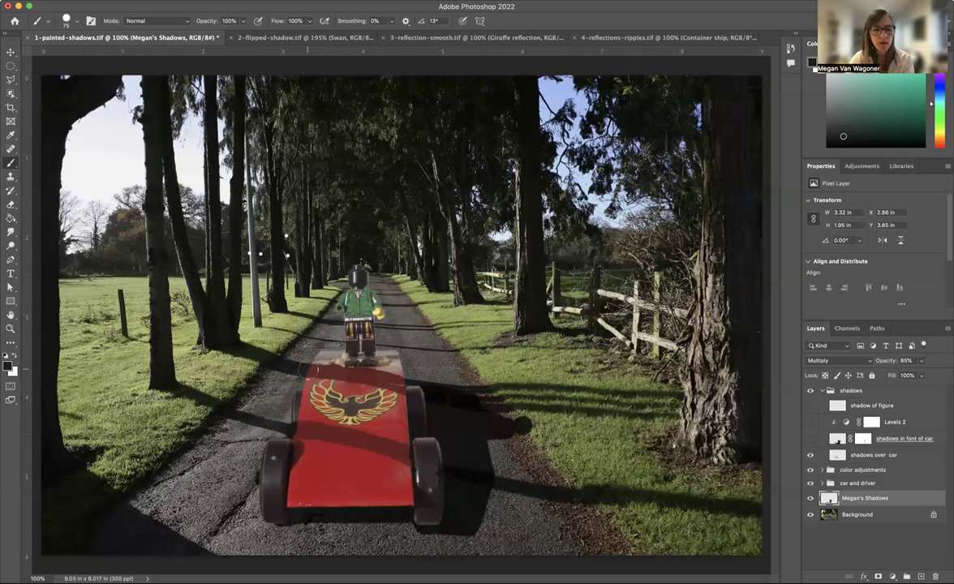
Step: Zoom in on the car's shadow edge and set the shadows over car layer to Multiply
key(z)
drag(285, 339, 318, 357)
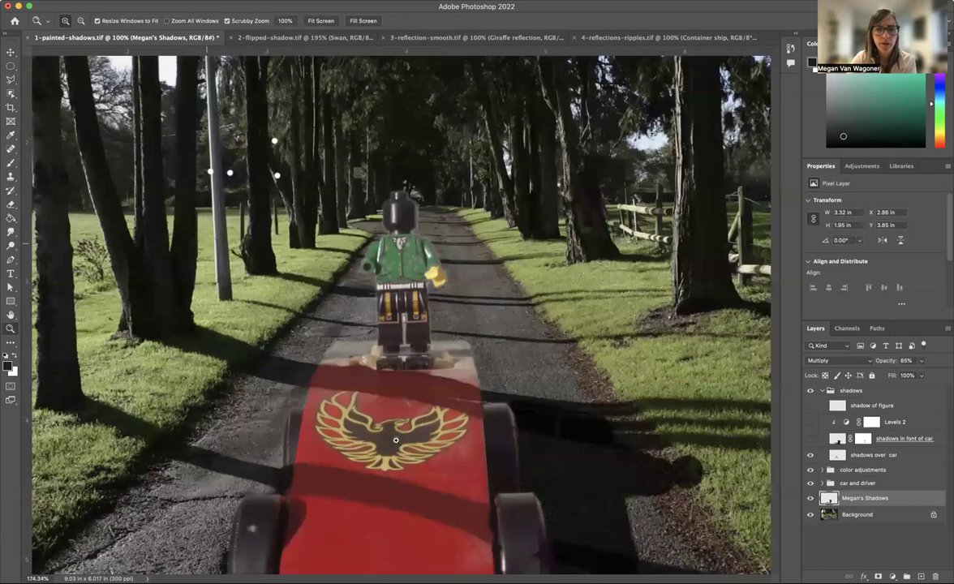
drag(364, 406, 366, 351)
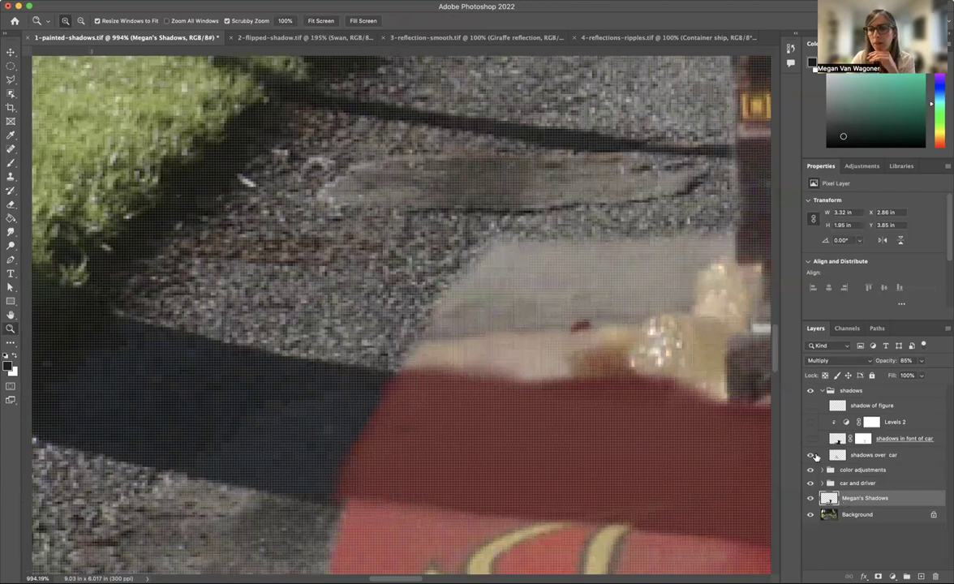
click(859, 455)
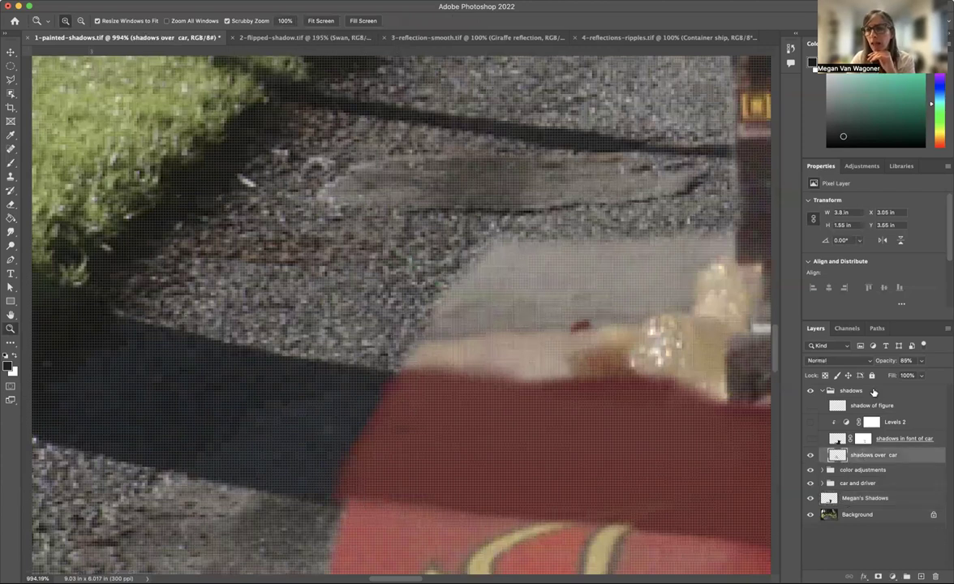
click(865, 360)
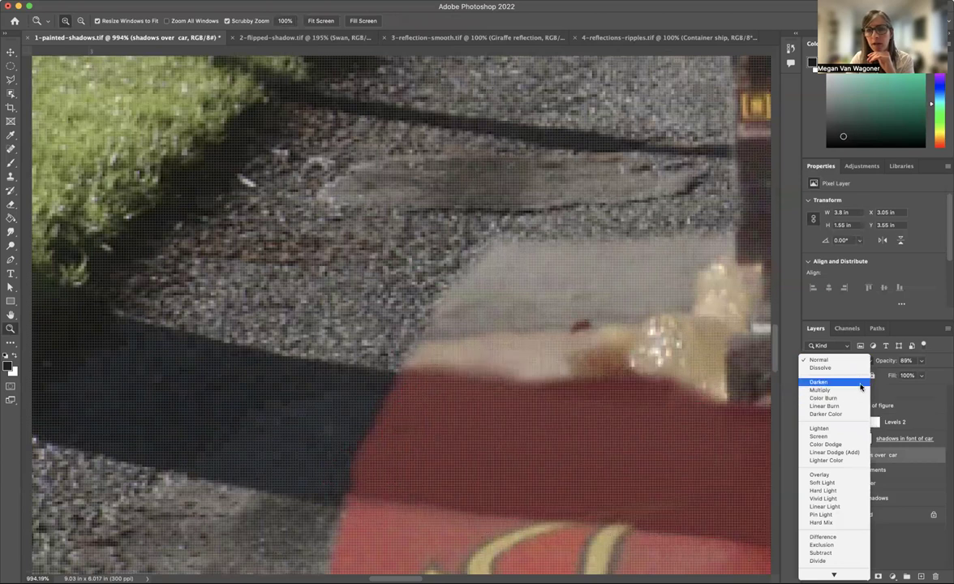
click(861, 393)
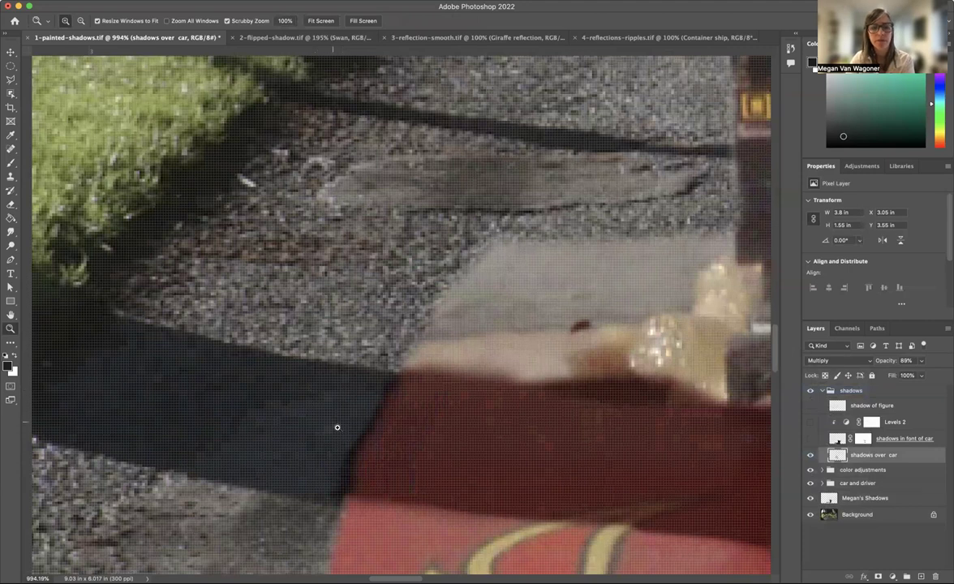
key(e)
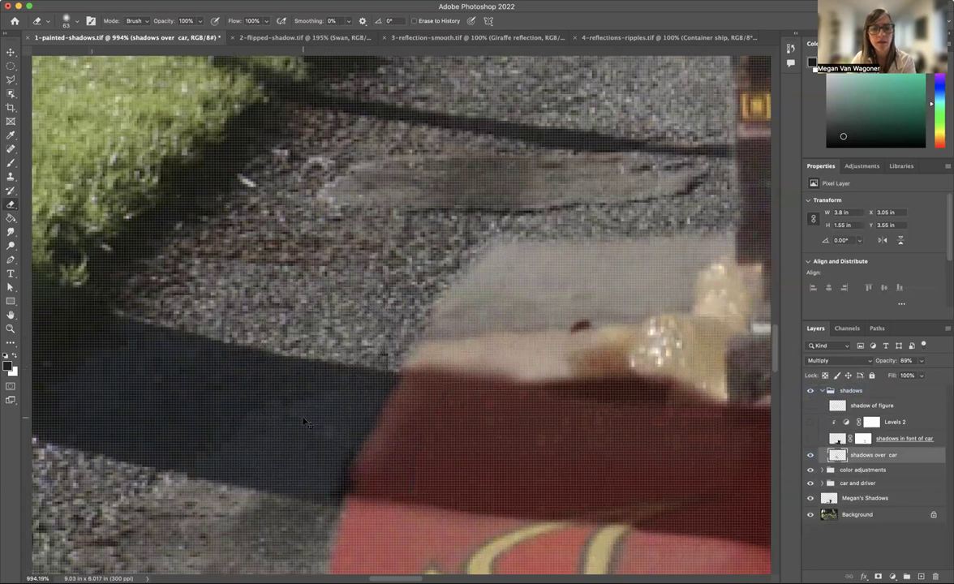
Step: Set the eraser to 74% hardness and 22 px, and erase excess shadow where car meets figure
click(68, 19)
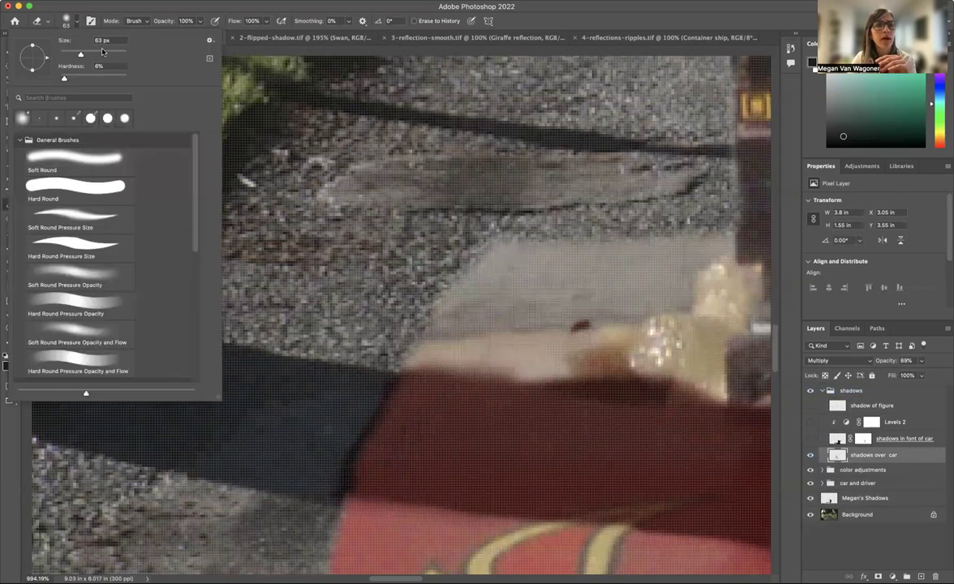
click(109, 78)
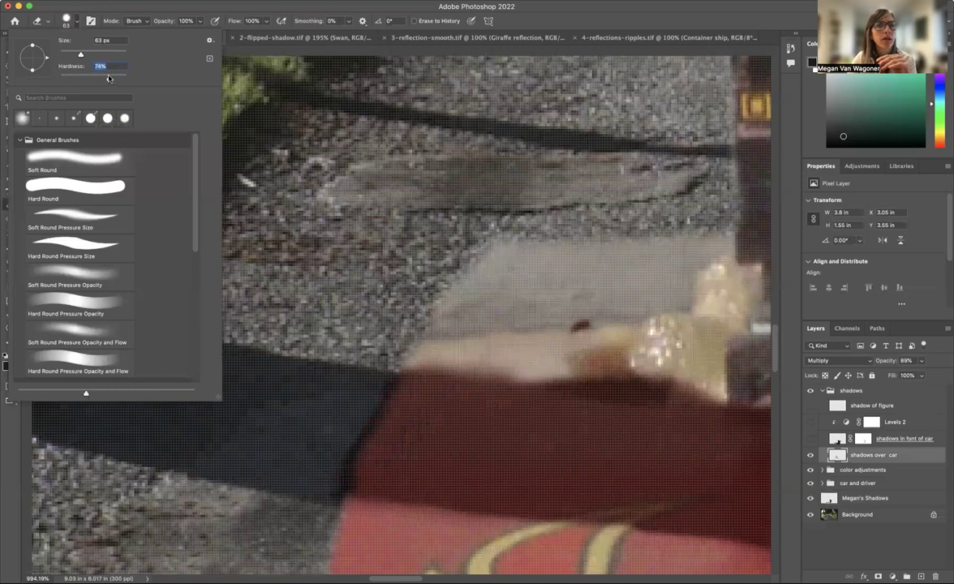
key(Return)
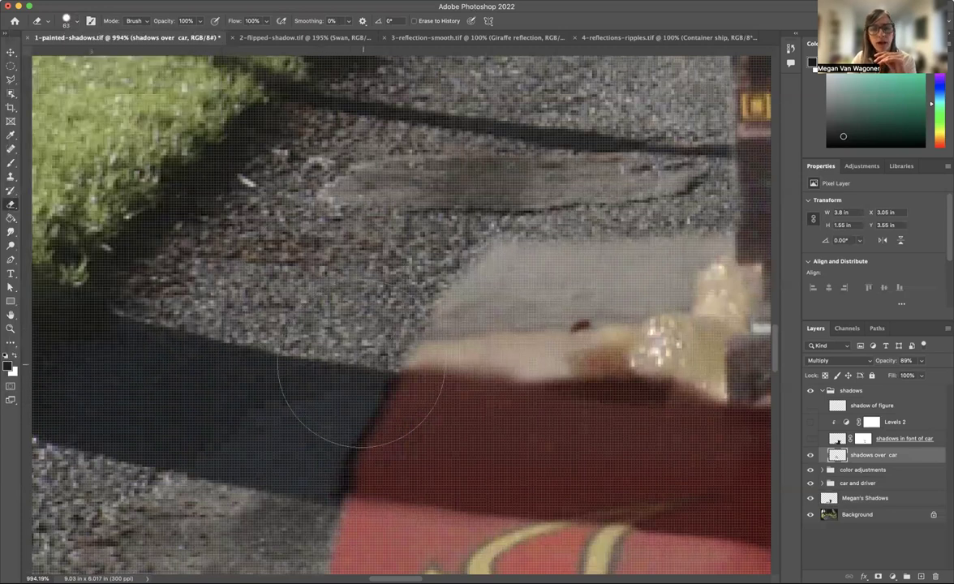
click(67, 18)
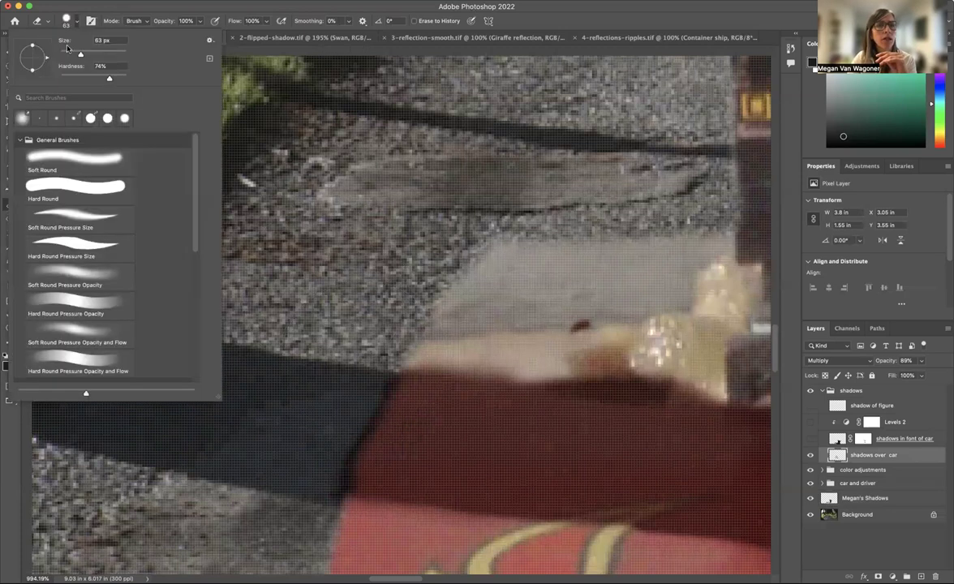
click(67, 52)
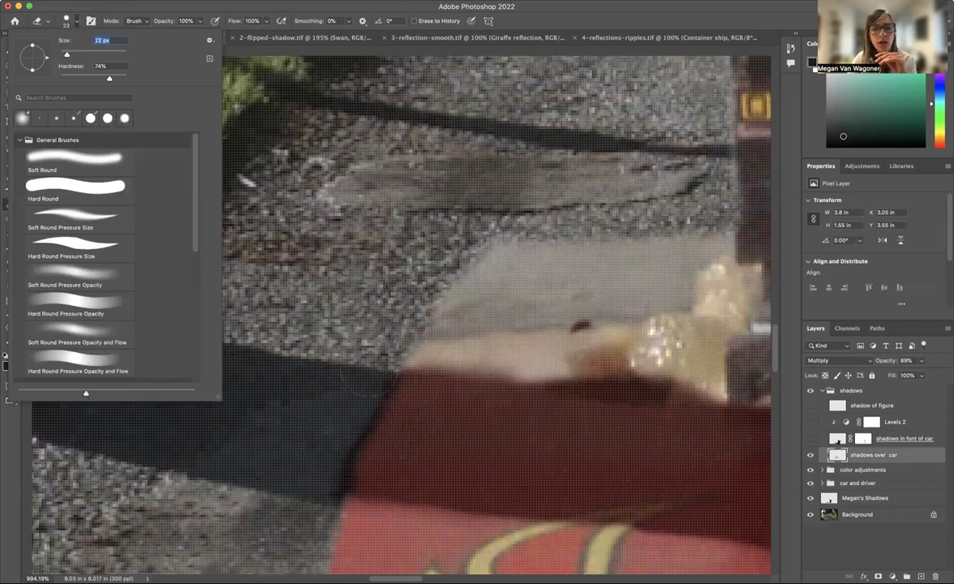
key(Return)
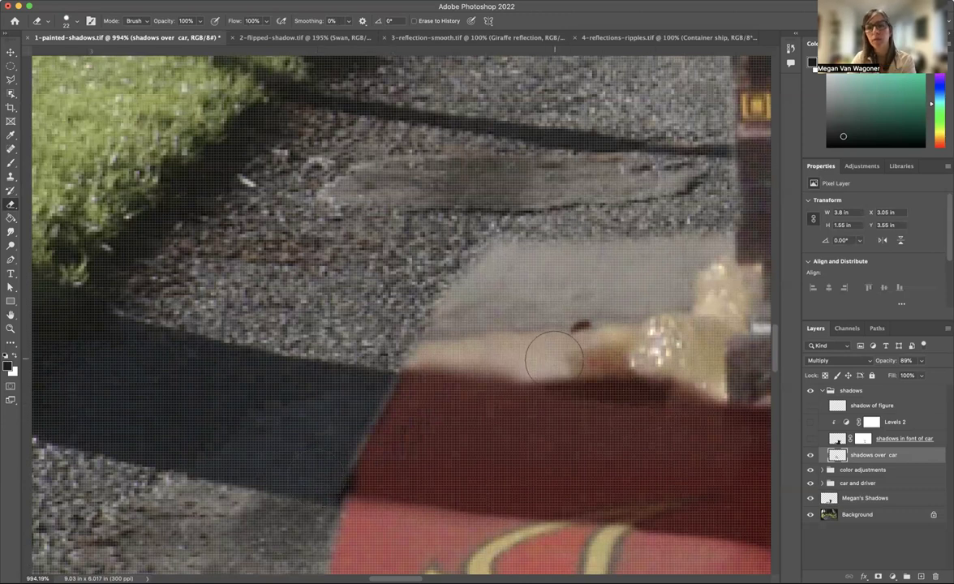
mouse_move(545, 359)
mouse_down()
mouse_move(629, 352)
mouse_move(748, 378)
mouse_move(721, 373)
mouse_up()
scroll(710, 381, right, 4)
scroll(710, 381, down, 2)
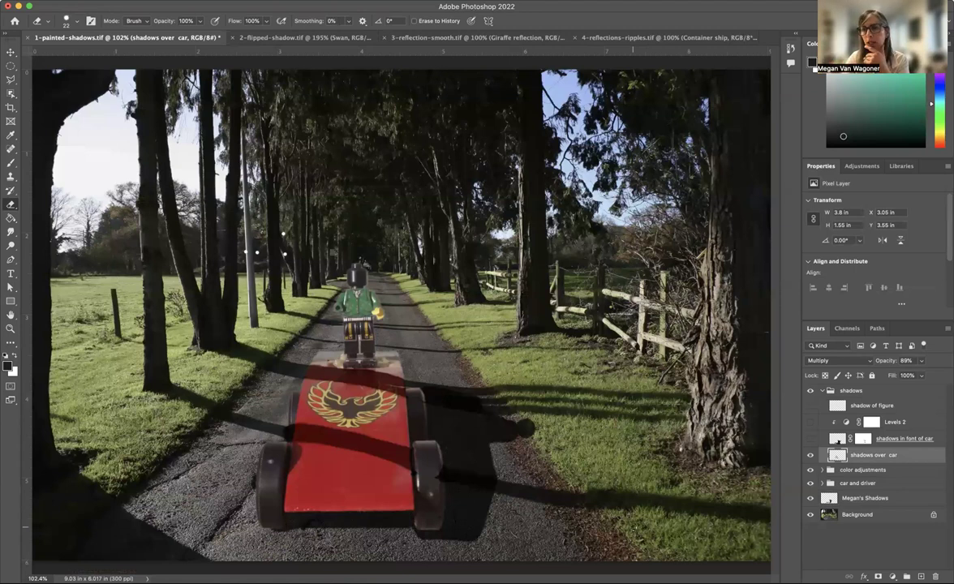
Step: Turn on the figure's cast shadow, compare the other shadow layers, and switch to the swan document
click(809, 405)
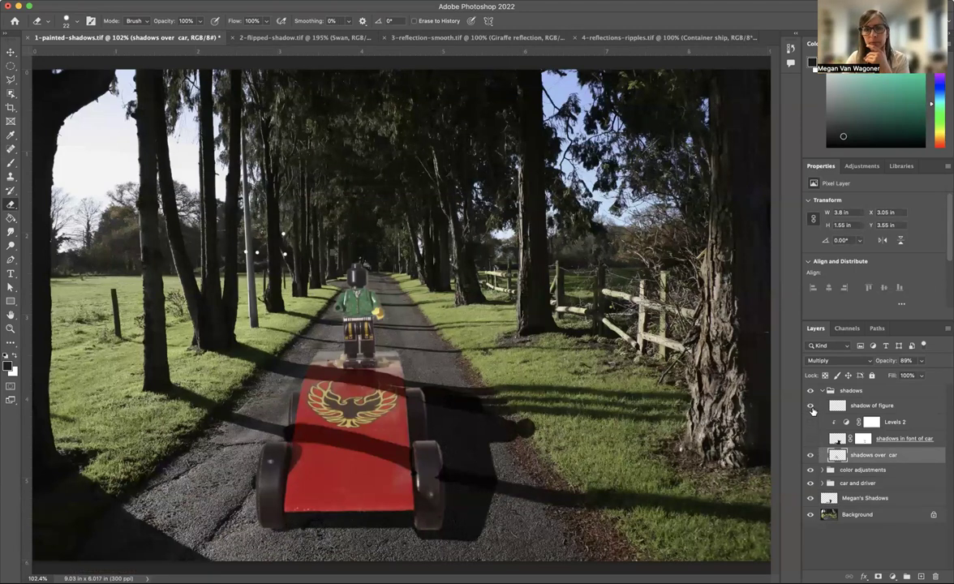
click(809, 437)
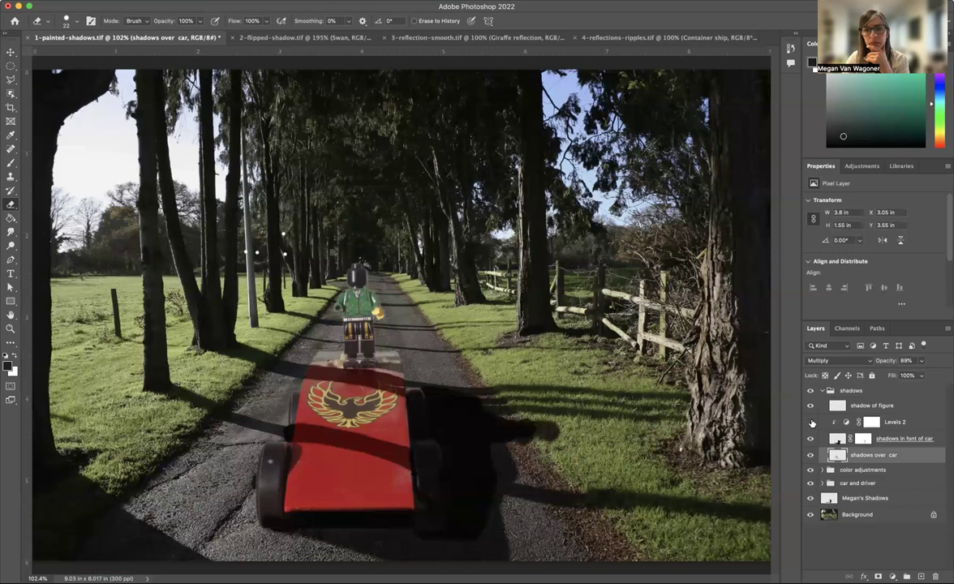
click(810, 422)
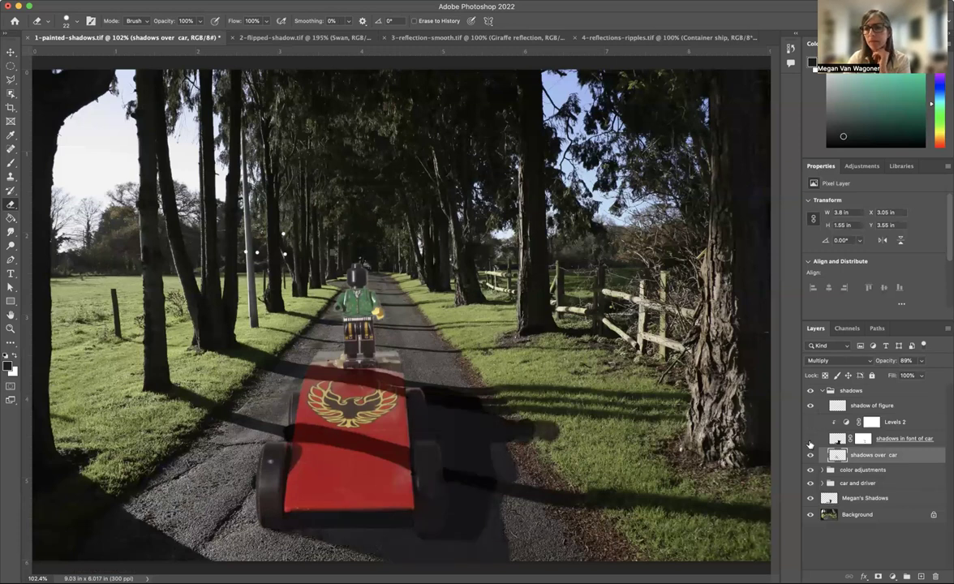
click(809, 444)
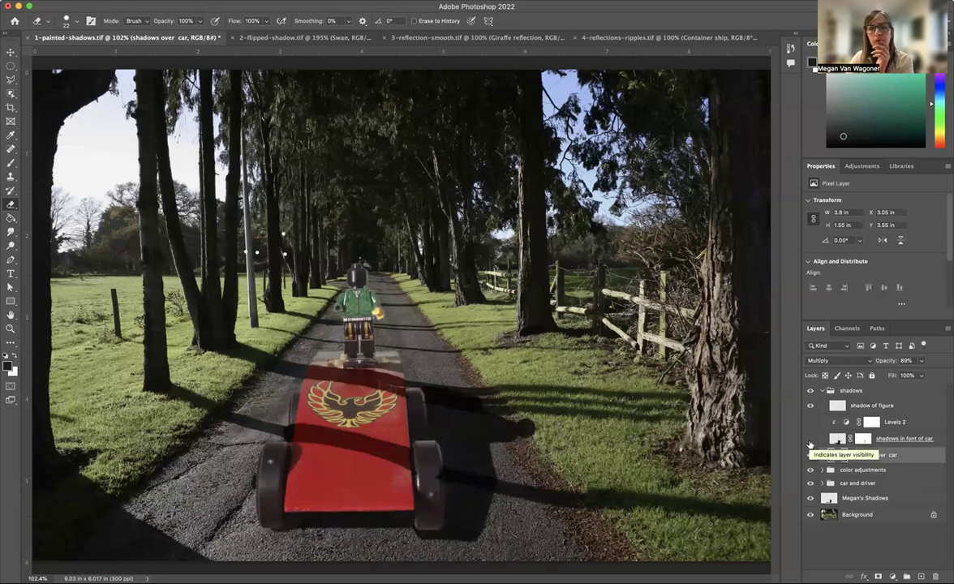
click(294, 38)
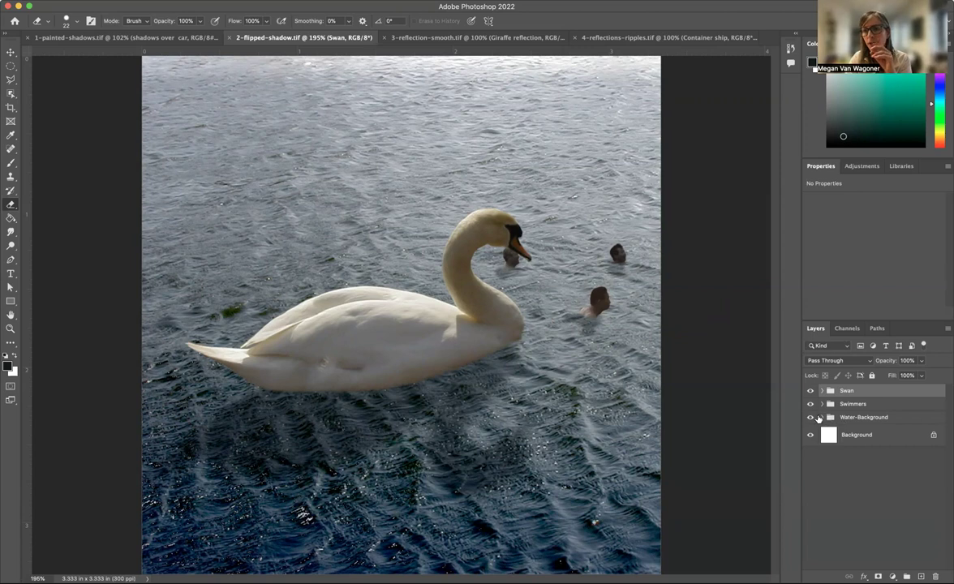
Step: In 2-flipped-shadow.tif, hide the Swan, Swimmers and Water-Background groups so only the white Background shows
drag(811, 390, 809, 417)
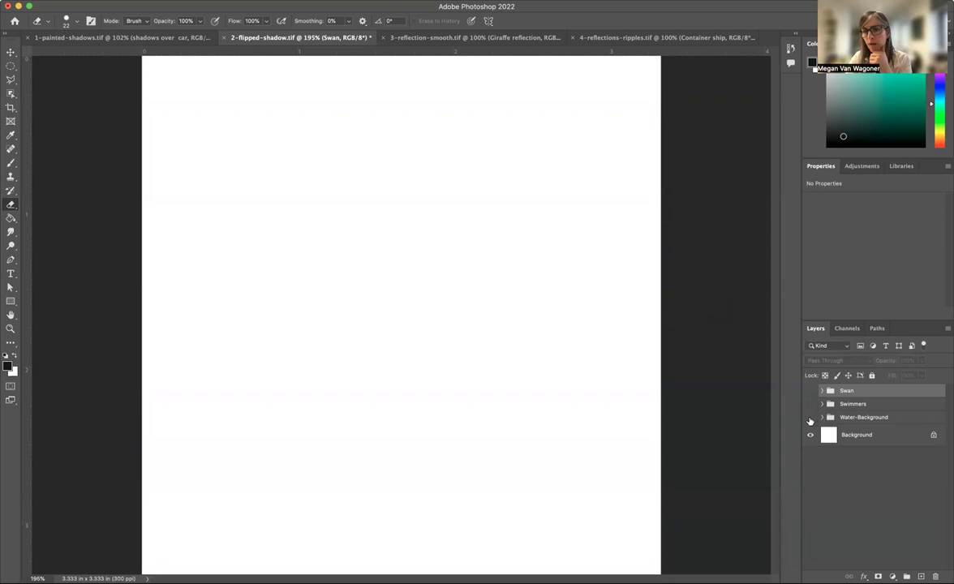
Step: Expand and show the Water-Background group, with its adjustment and gradient layers hidden
click(820, 417)
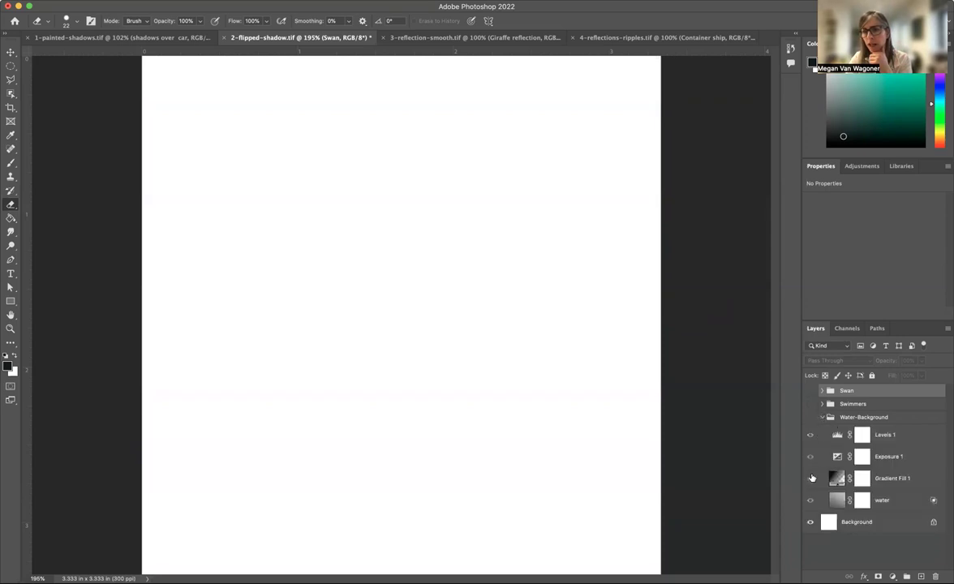
click(810, 417)
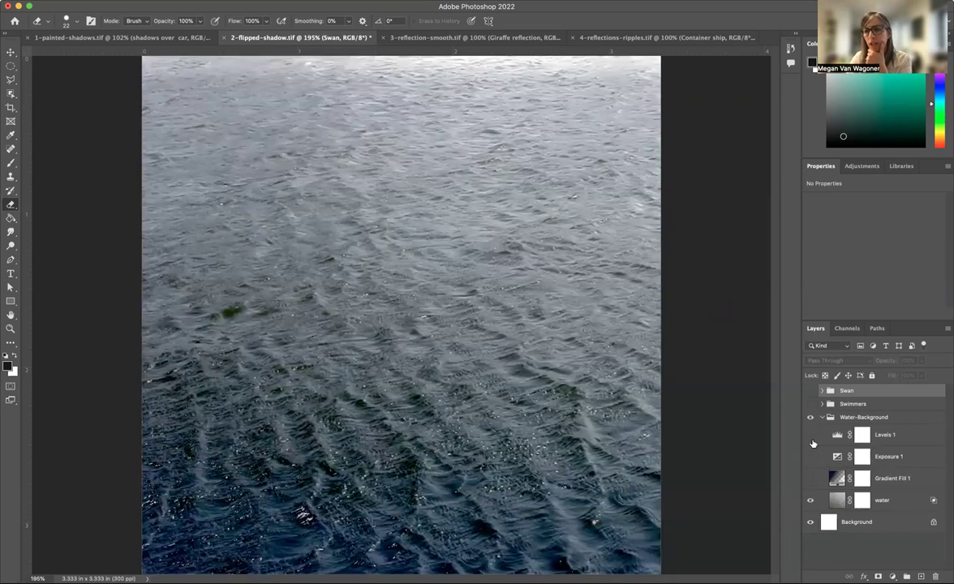
drag(810, 434, 810, 478)
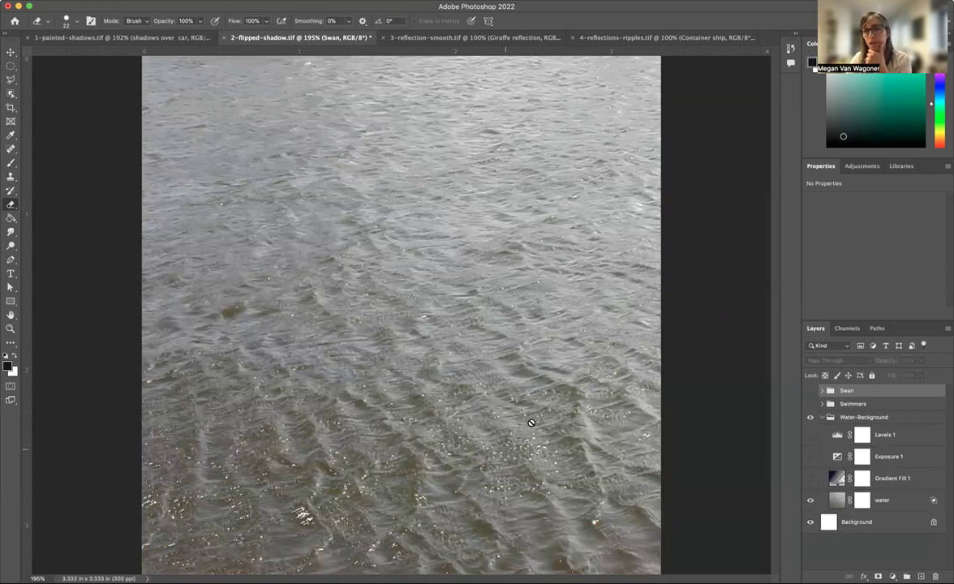
Step: Turn on Gradient Fill 1, Exposure 1 and Levels 1, then show the Swimmers group
click(811, 479)
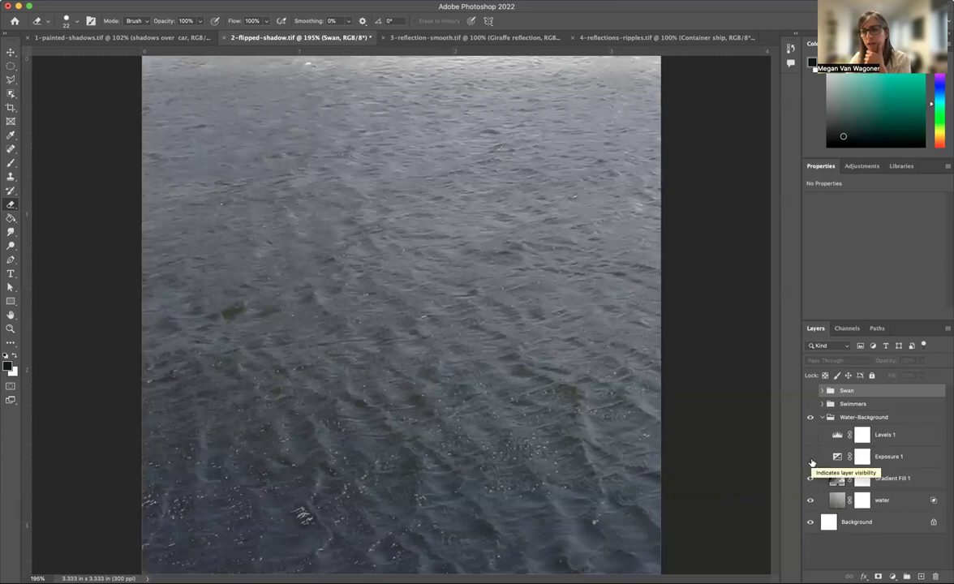
click(811, 459)
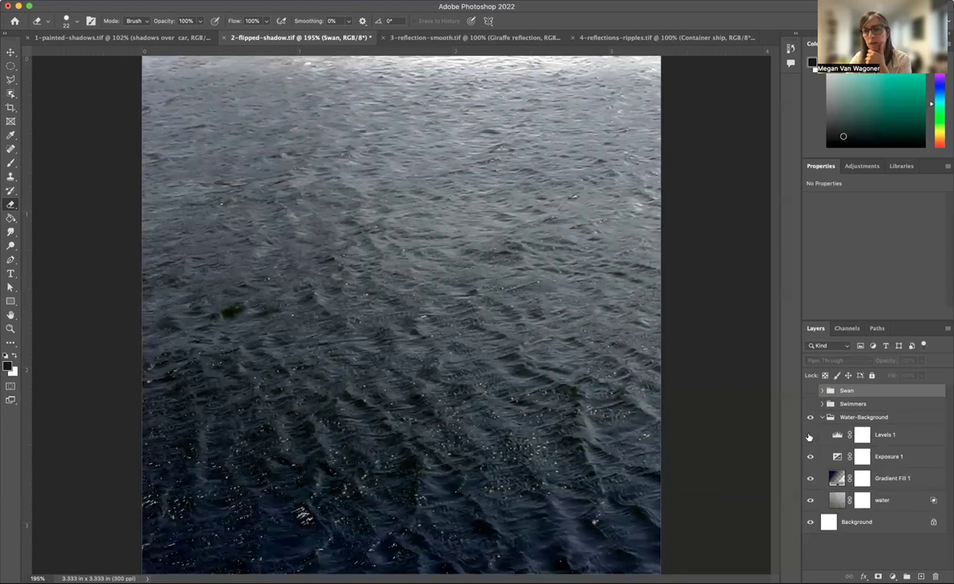
click(809, 436)
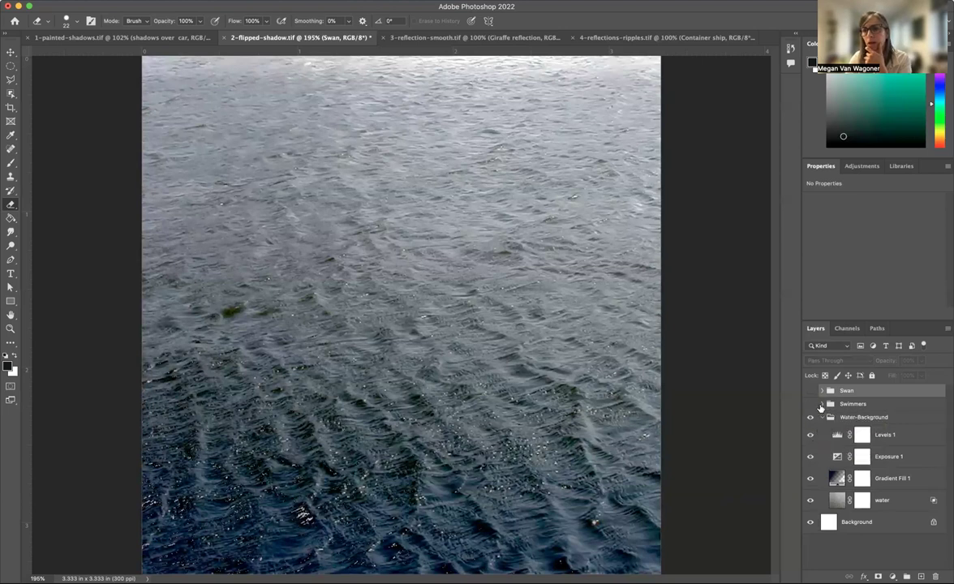
click(809, 404)
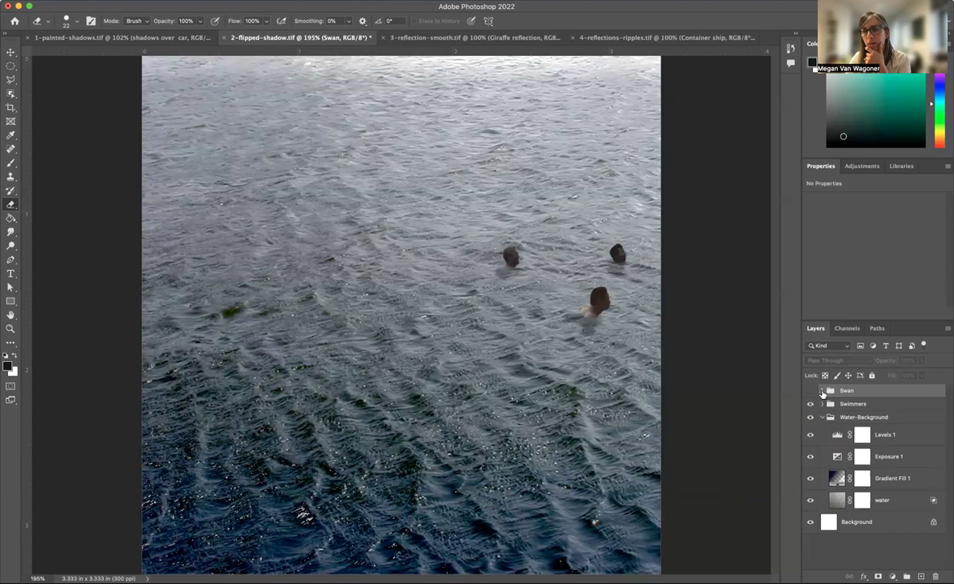
Step: Expand and show the Swan group, and collapse the Water-Background group
click(821, 390)
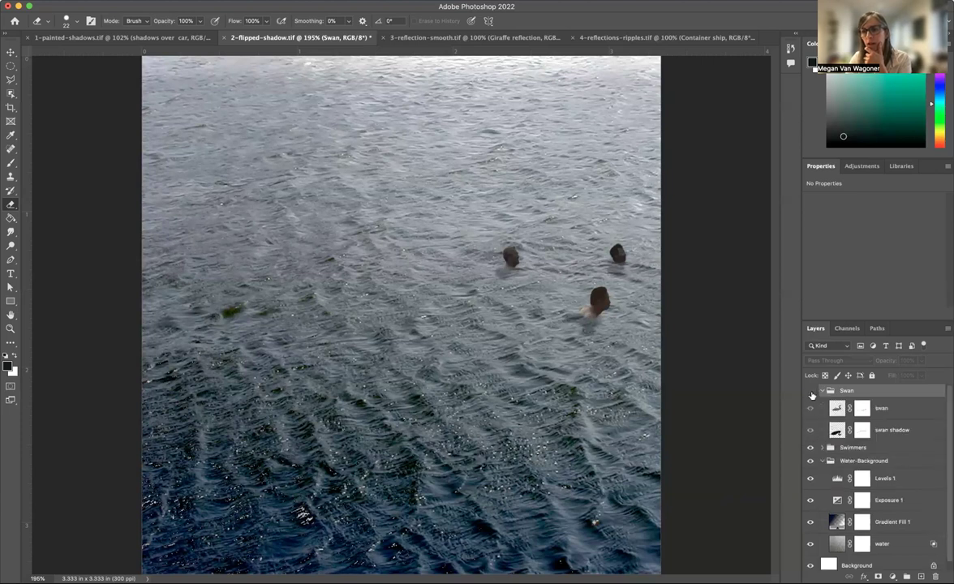
click(810, 391)
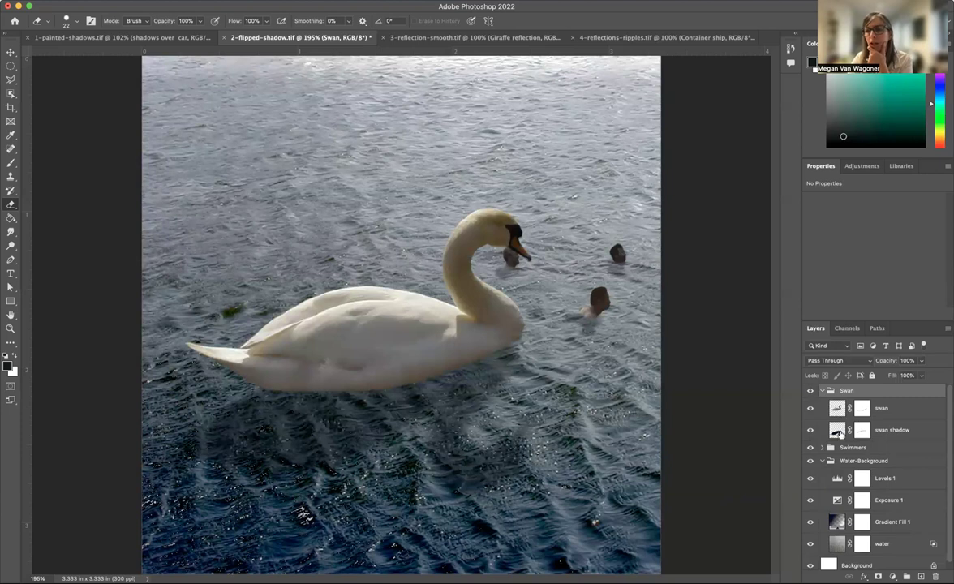
click(822, 460)
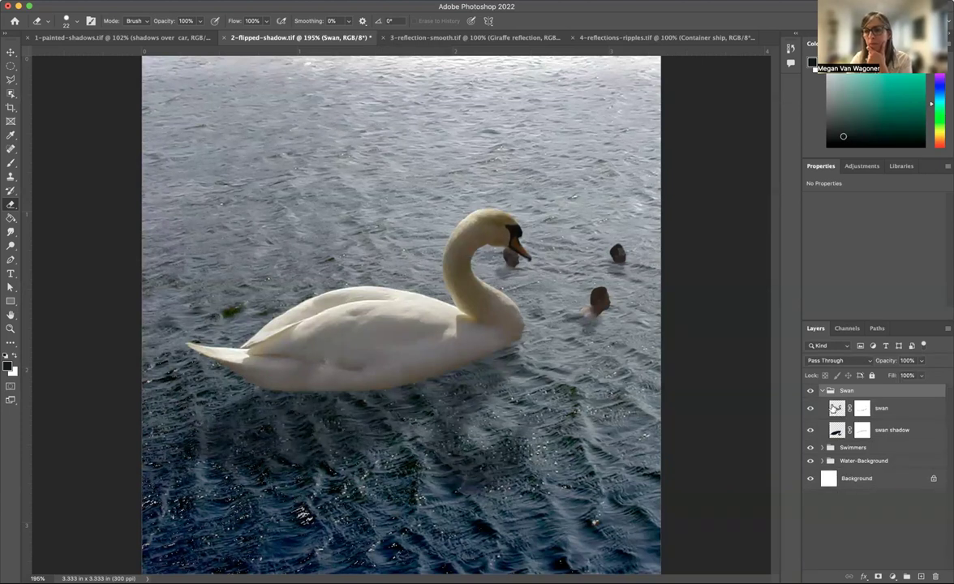
Step: Compare the swan and swan shadow layers, ending with the swan visible and its shadow hidden
click(810, 408)
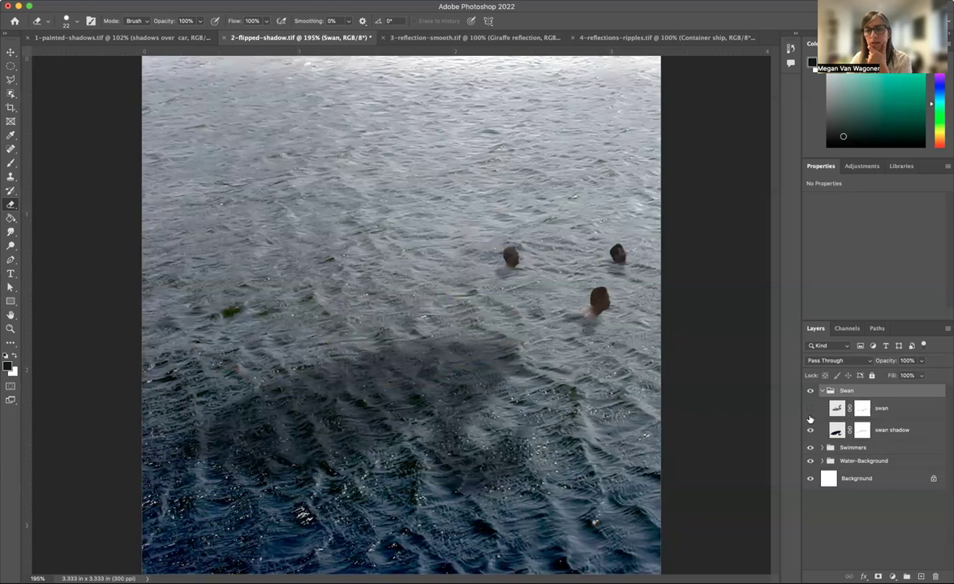
click(810, 430)
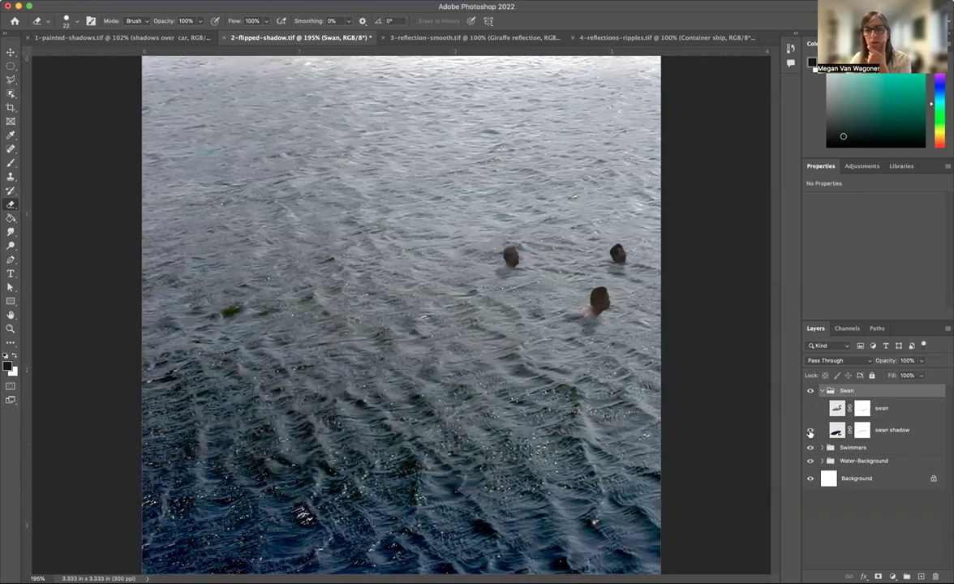
click(809, 431)
click(809, 430)
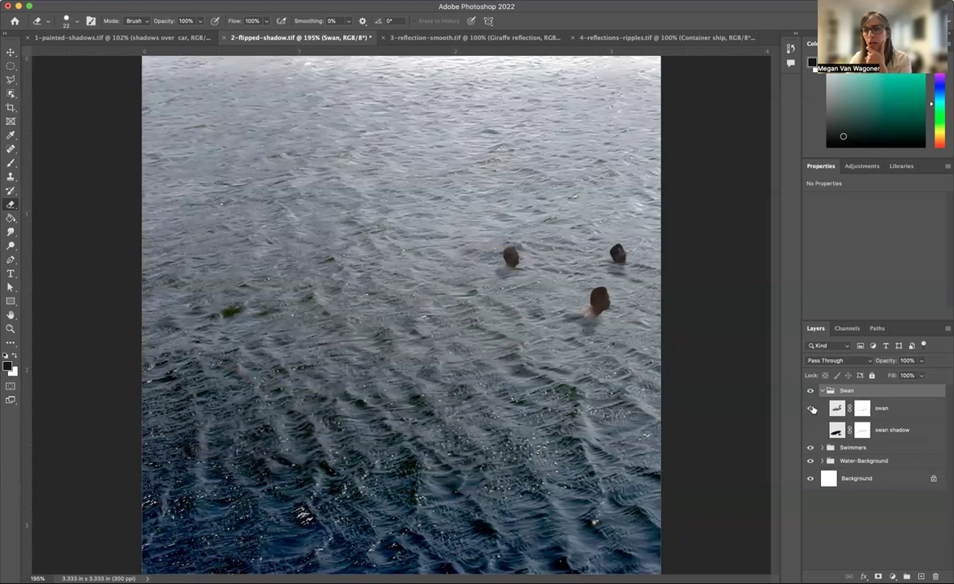
click(810, 408)
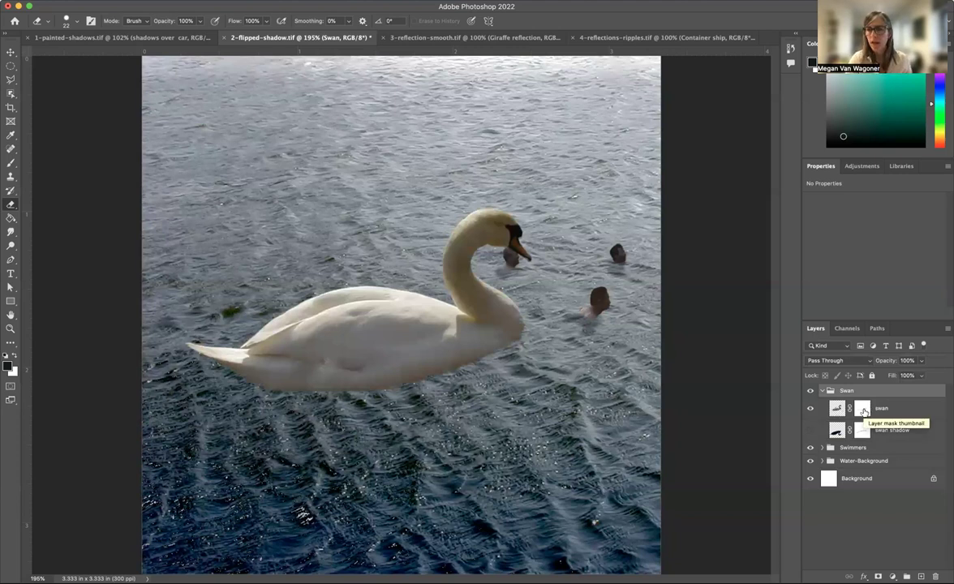
Step: View the swan's layer mask on its own, then load the mask as a selection
click(862, 408)
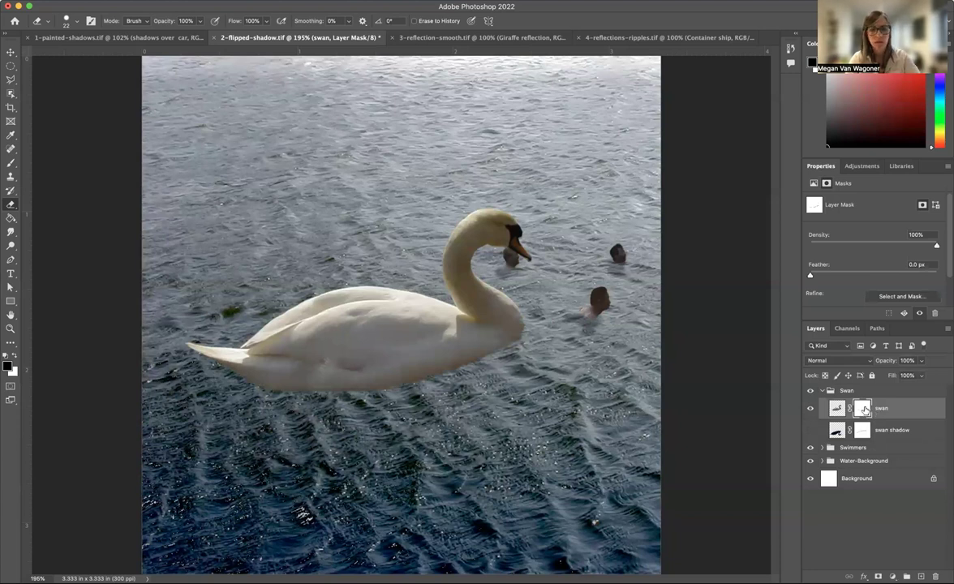
alt+click(863, 408)
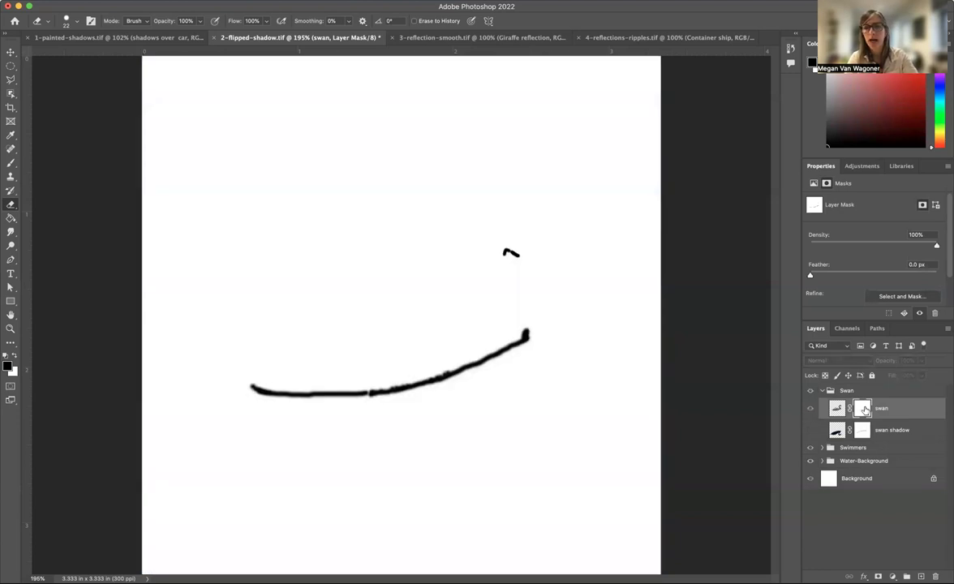
alt+click(864, 409)
ctrl+click(864, 409)
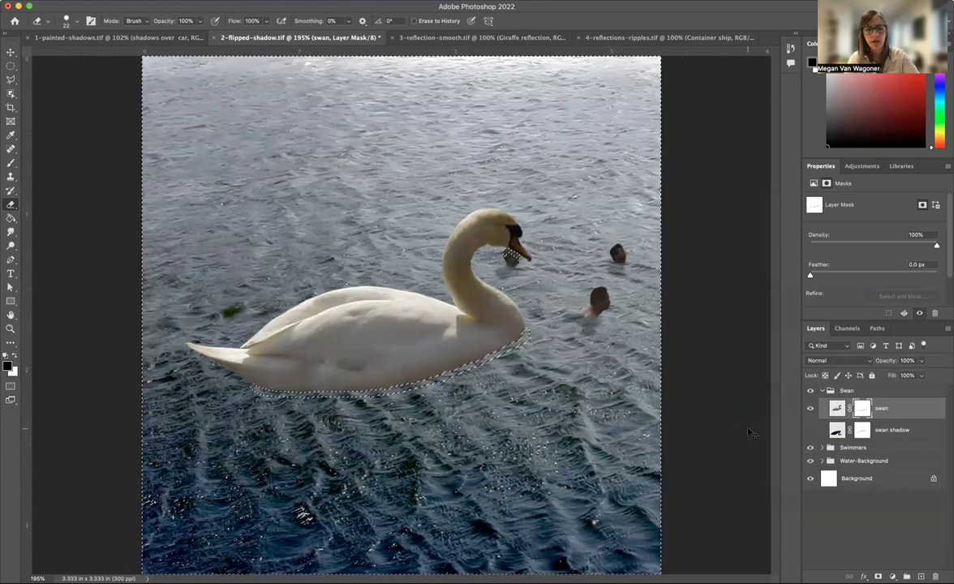
Step: Deselect, then disable and re-enable the swan's layer mask to compare the result
key(super+d)
right_click(862, 409)
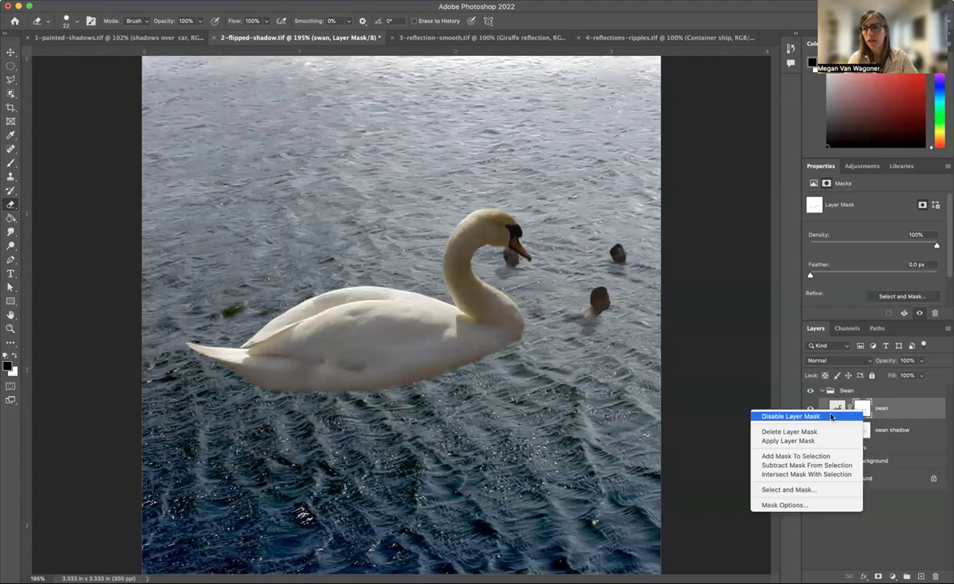
click(831, 417)
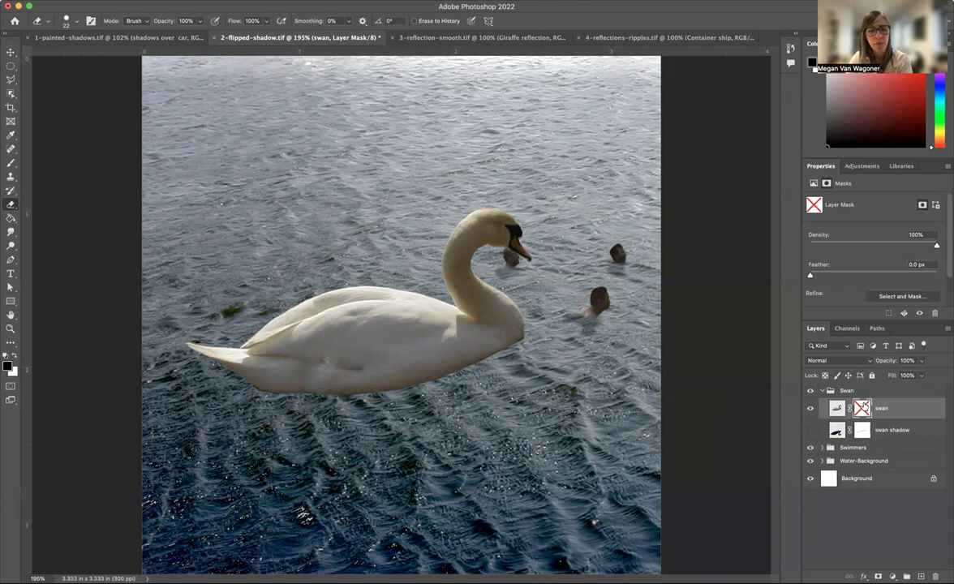
right_click(863, 407)
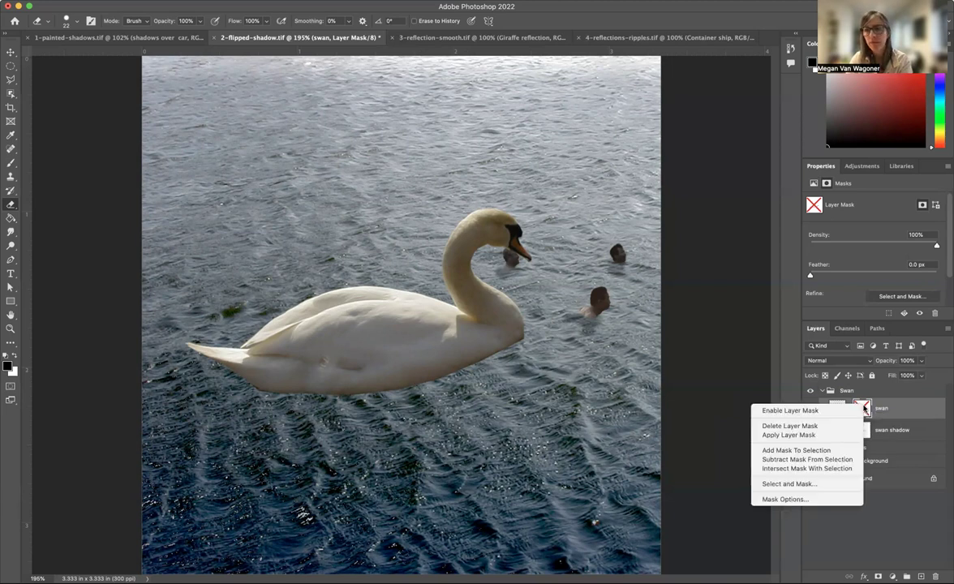
click(799, 413)
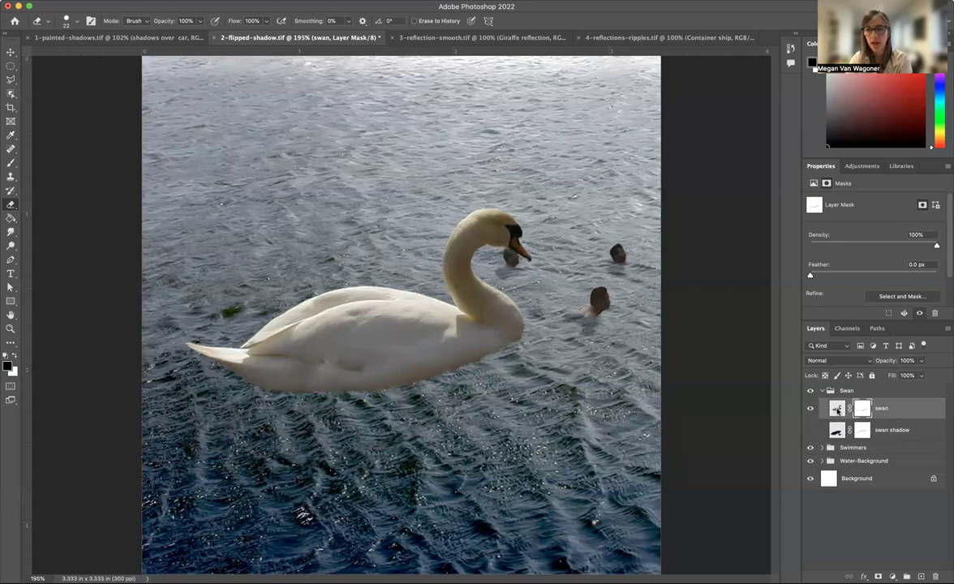
Step: Set layer thumbnails to Clip Thumbnails to Layer Bounds and Option-drag the swan layer into a swan copy
right_click(838, 409)
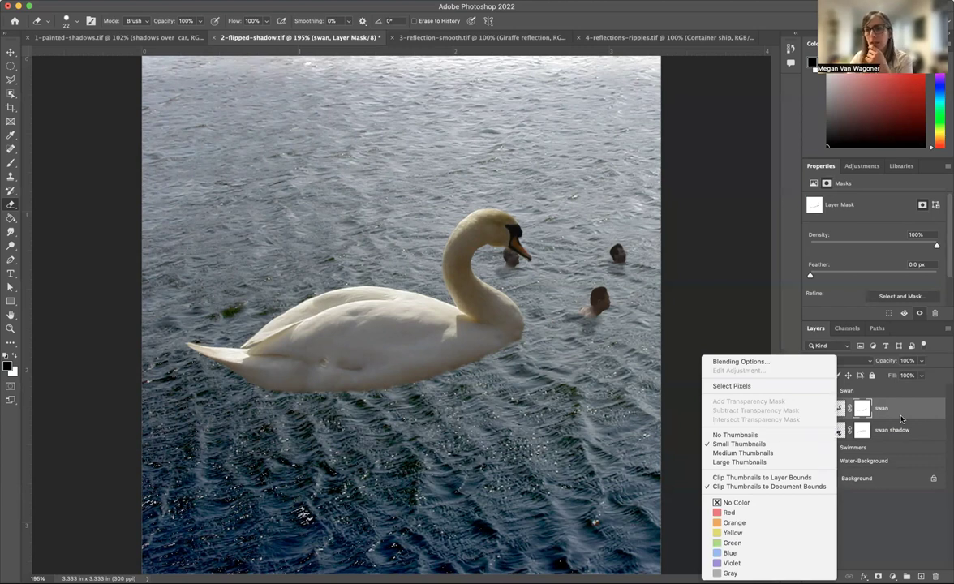
click(809, 481)
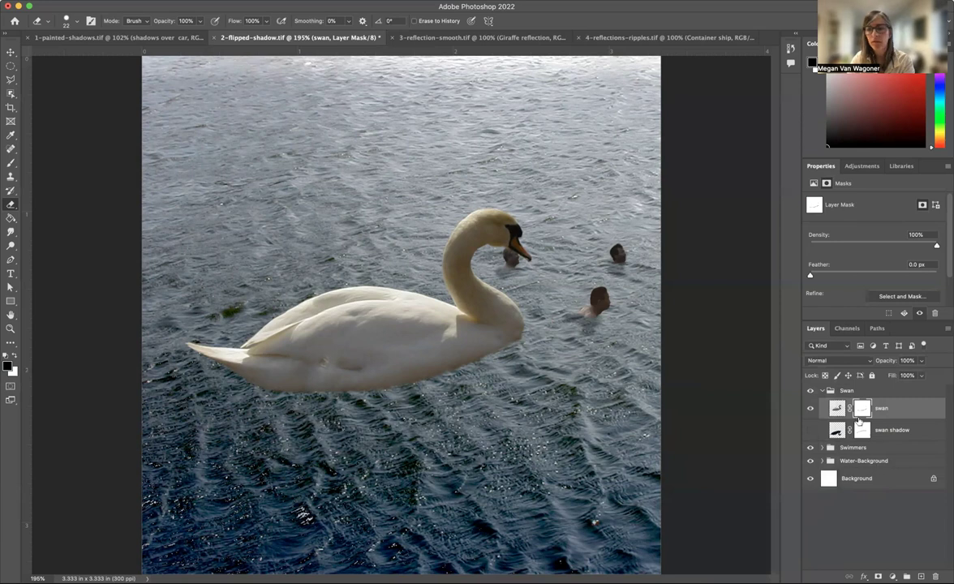
right_click(834, 410)
key(Escape)
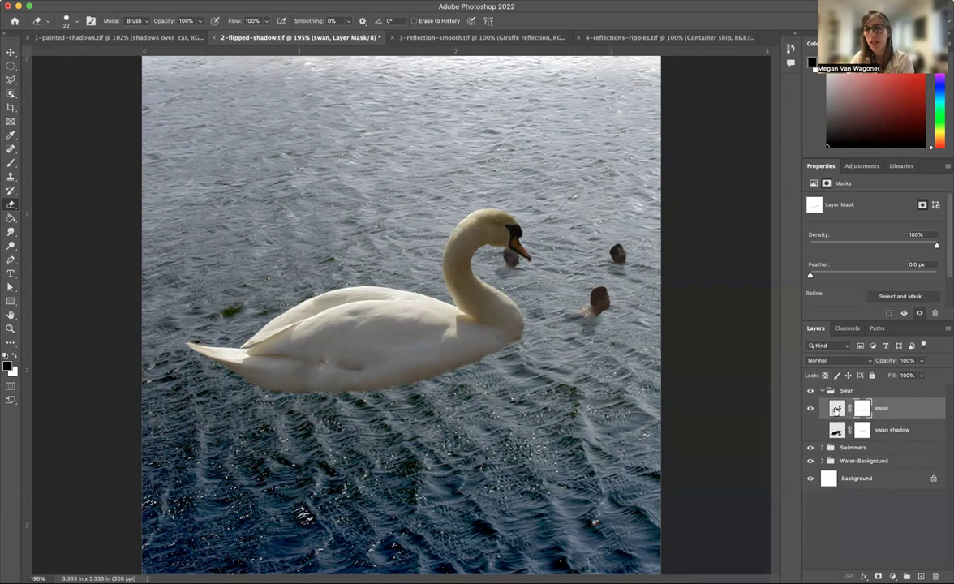
drag(836, 409, 840, 422)
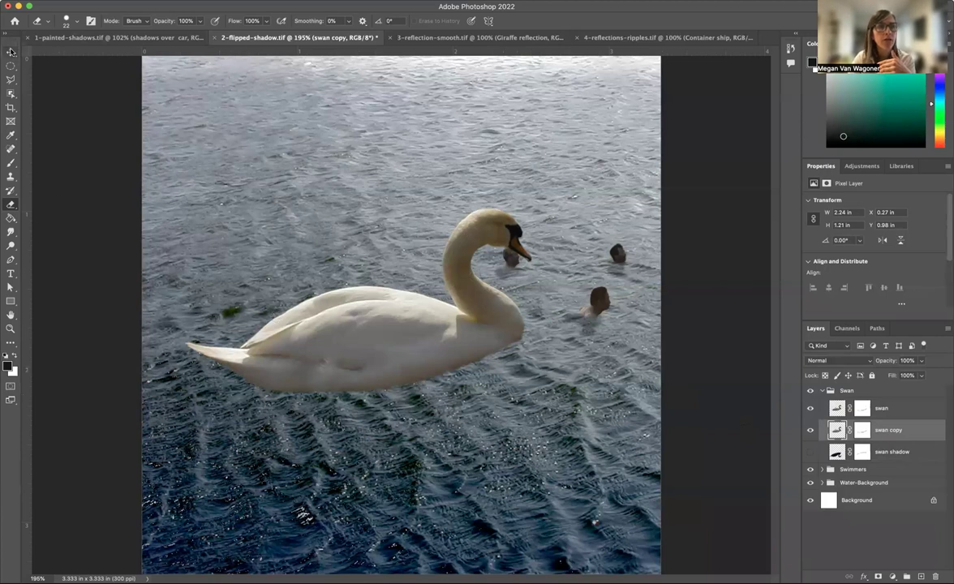
Step: Move the top swan layer down-right on the water and flip it vertically
click(11, 52)
drag(422, 335, 451, 387)
click(117, 0)
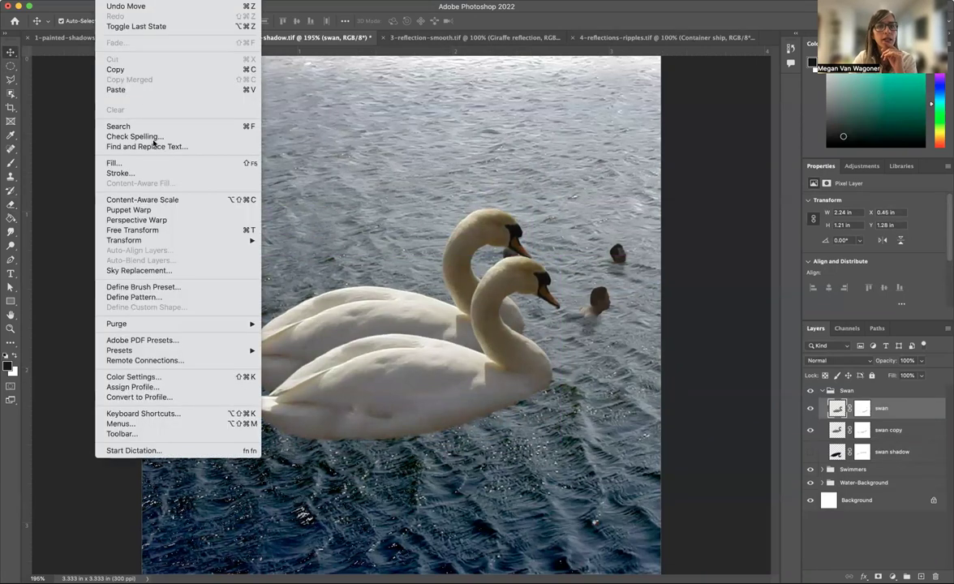
mouse_move(174, 240)
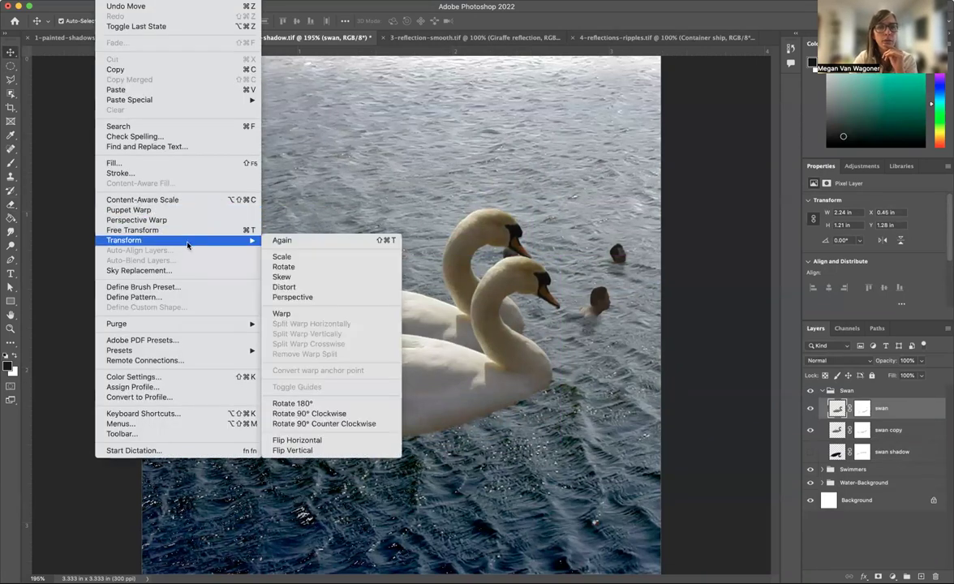
click(308, 451)
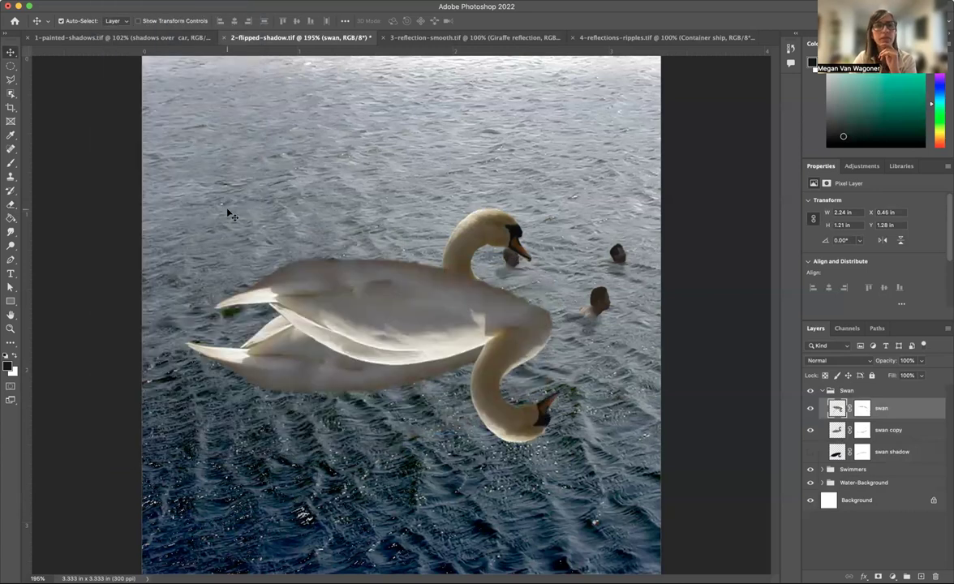
click(113, 0)
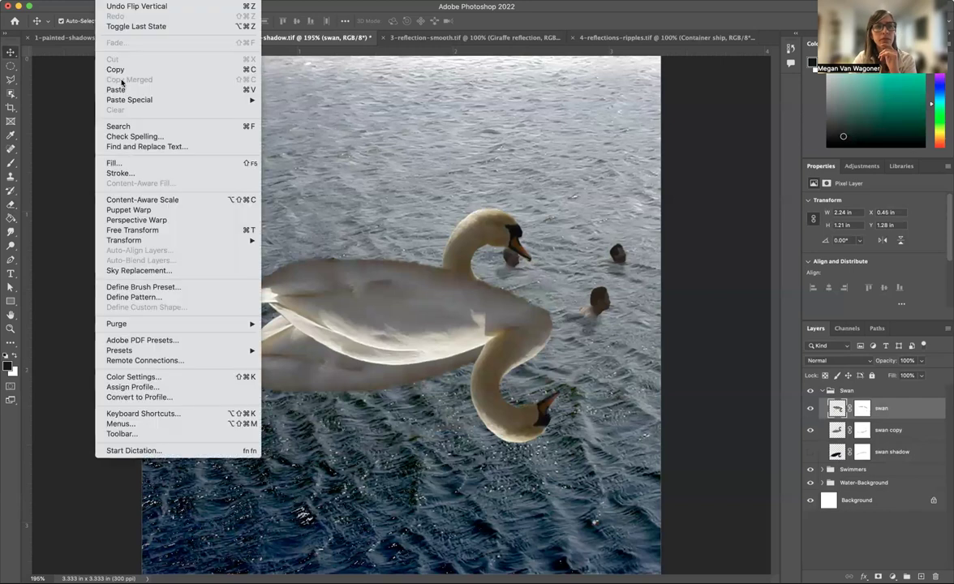
mouse_move(245, 241)
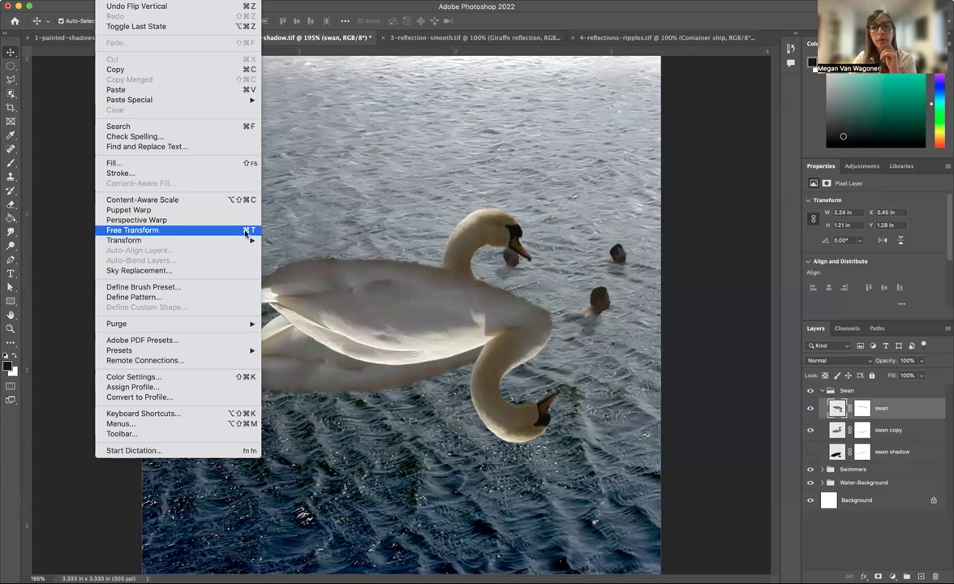
Step: Free-transform the flipped swan flush beneath the upright one, then move swan copy to the top of the Swan group
click(246, 232)
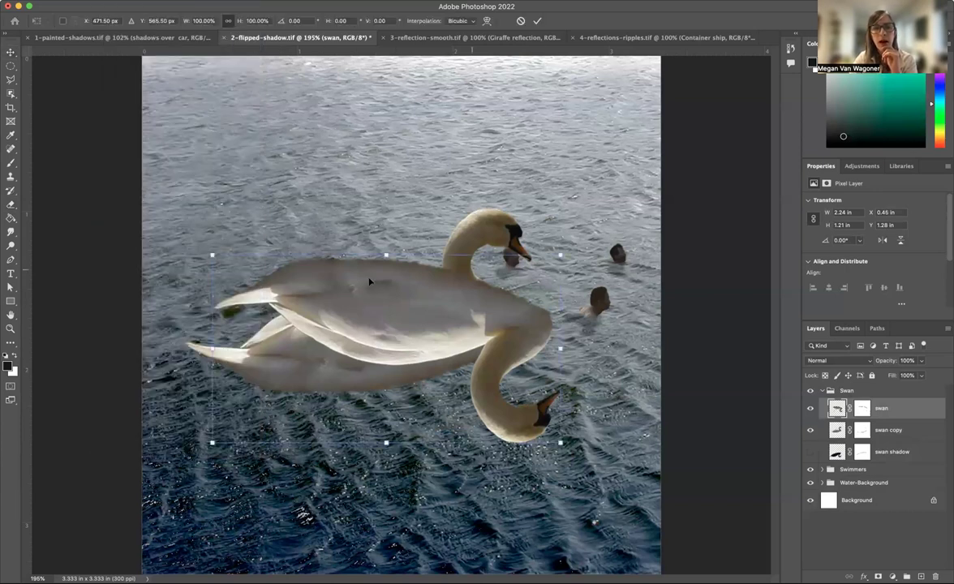
drag(354, 292, 330, 395)
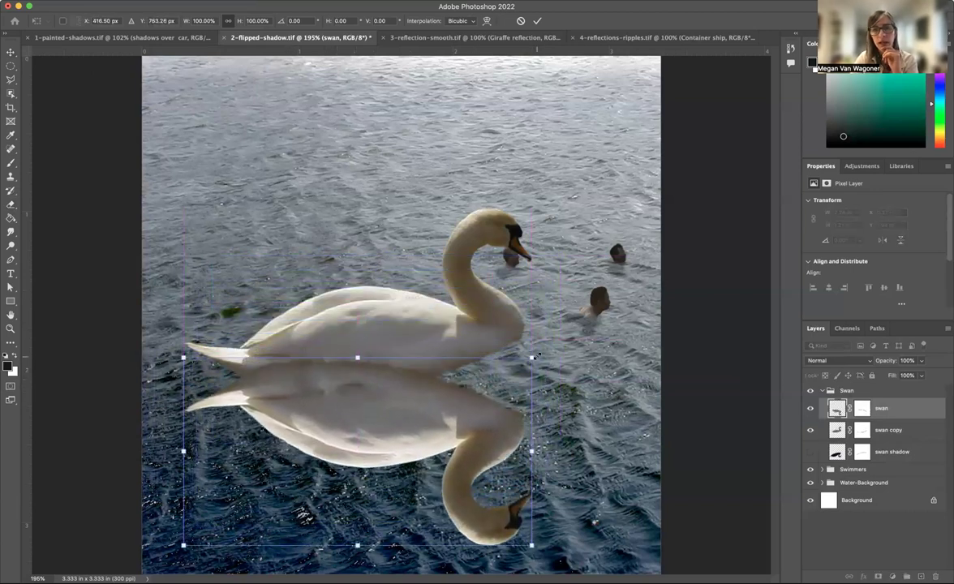
drag(537, 348, 519, 273)
drag(426, 339, 445, 363)
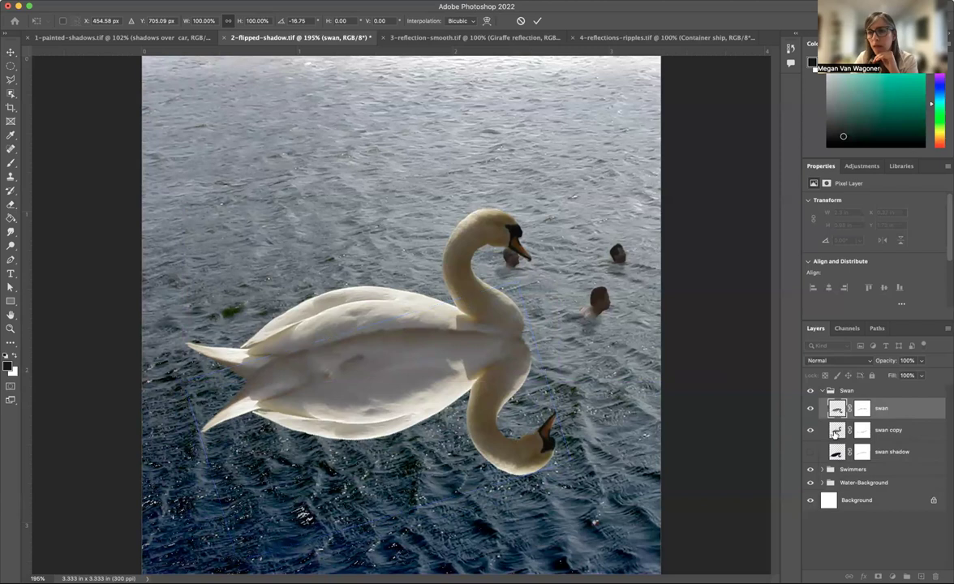
drag(837, 430, 833, 388)
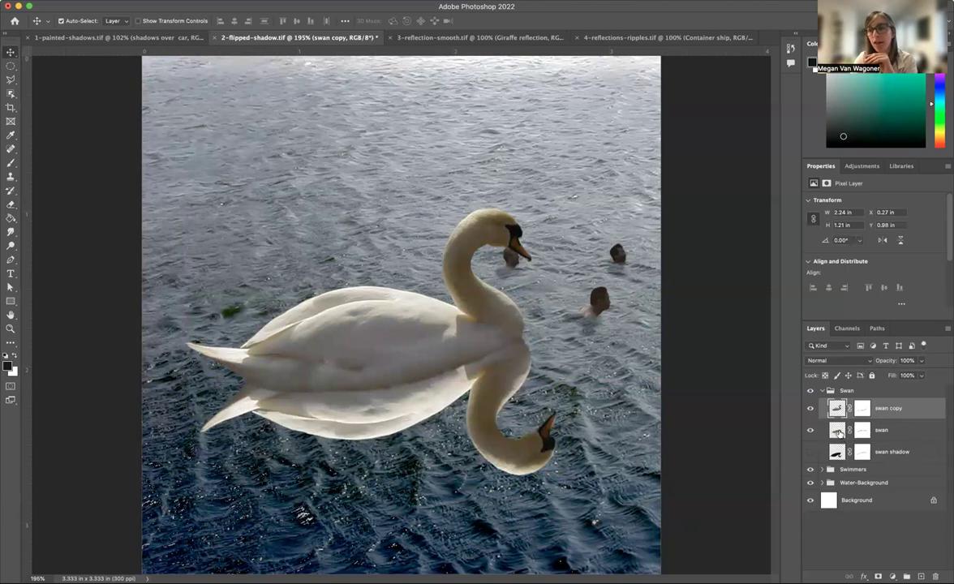
Step: Lock the swan layer's transparent pixels and paint the flipped swan black with a 99 px brush
click(838, 432)
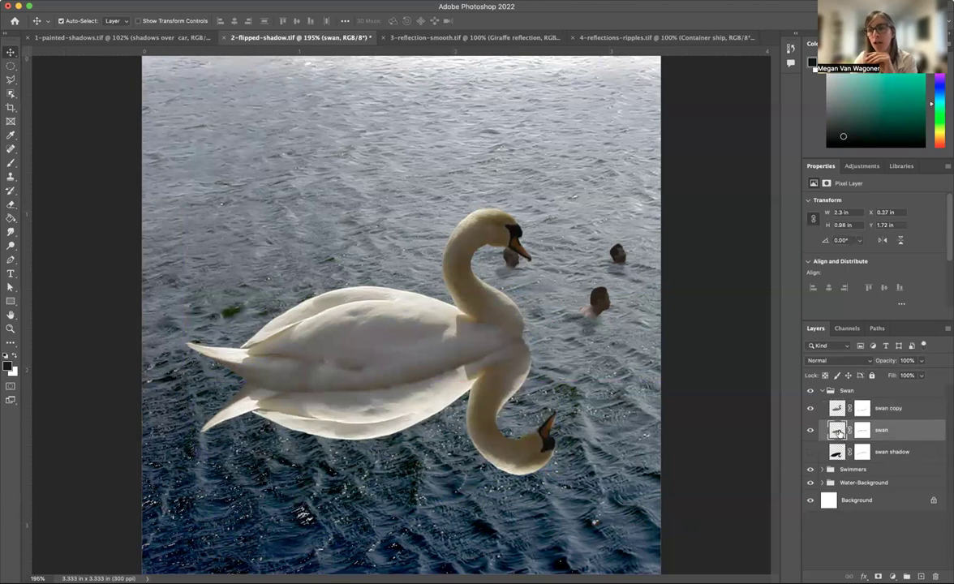
click(824, 375)
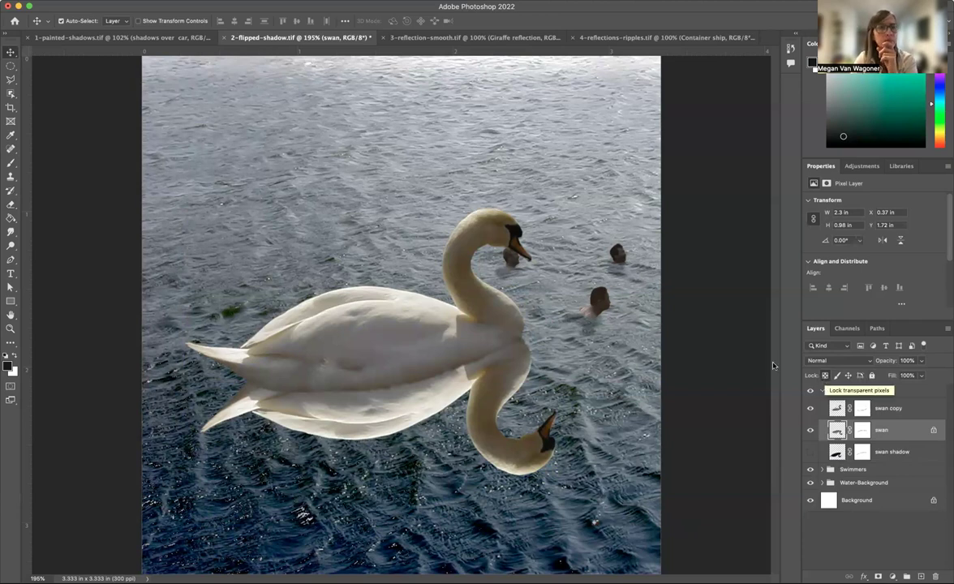
click(11, 161)
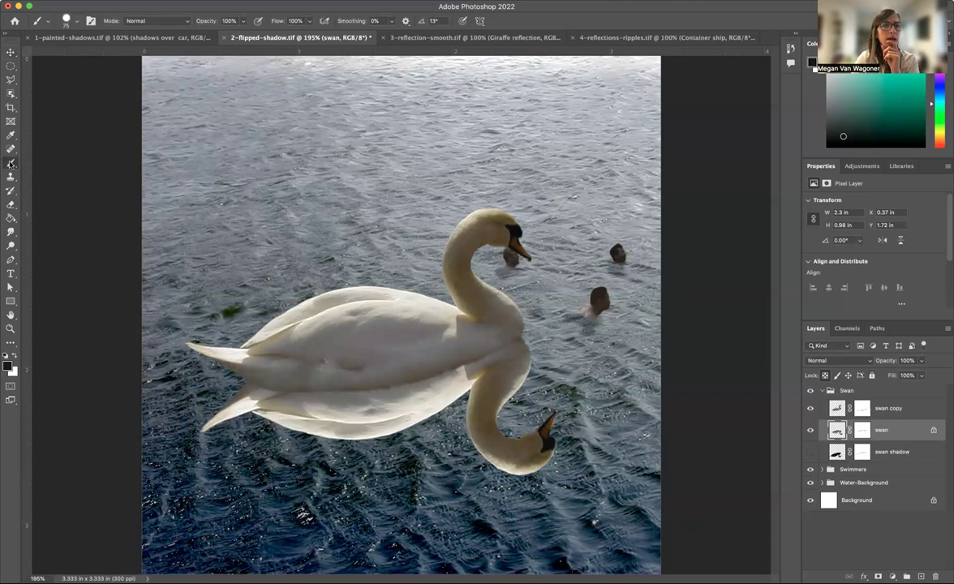
click(68, 24)
drag(96, 55, 92, 56)
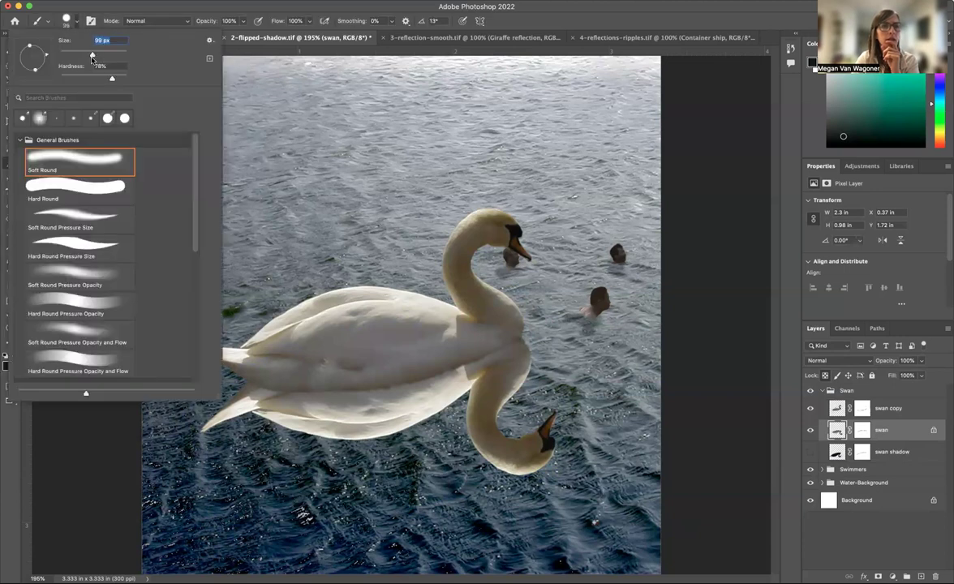
click(337, 415)
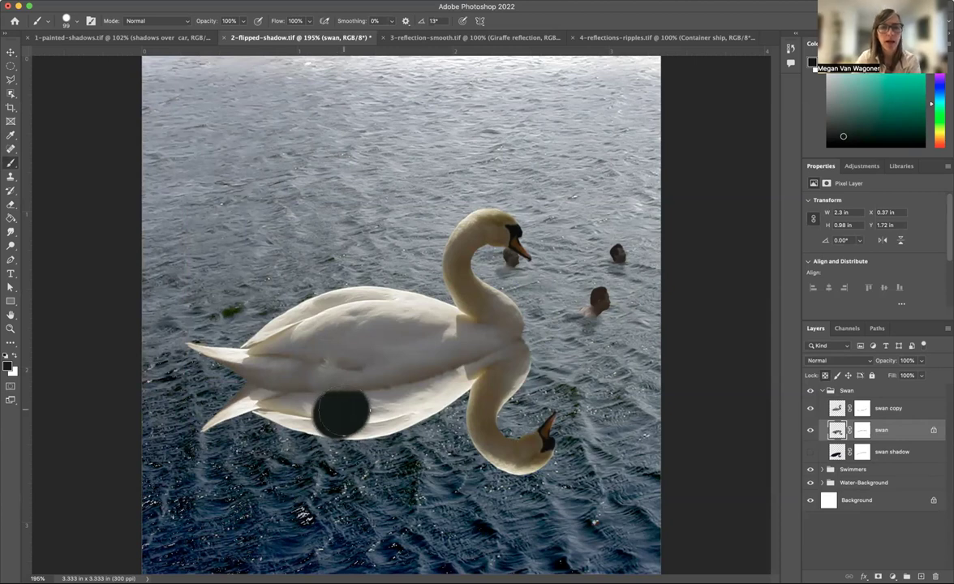
mouse_move(341, 414)
mouse_down()
mouse_move(231, 408)
mouse_move(393, 411)
mouse_move(442, 401)
mouse_move(343, 412)
mouse_move(454, 397)
mouse_move(503, 363)
mouse_move(491, 430)
mouse_up()
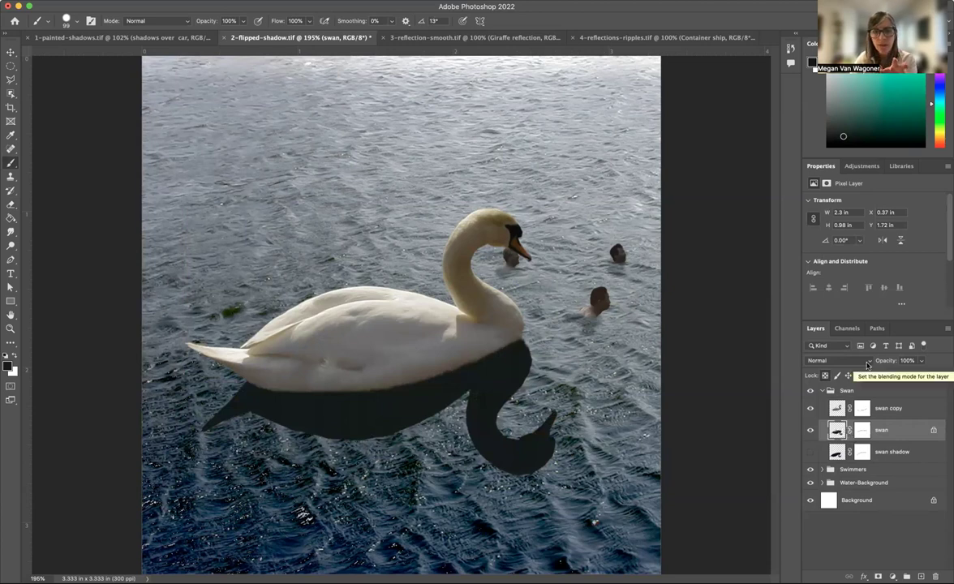
Step: Set the flipped swan shadow layer to Multiply blend mode at 59% opacity
click(867, 364)
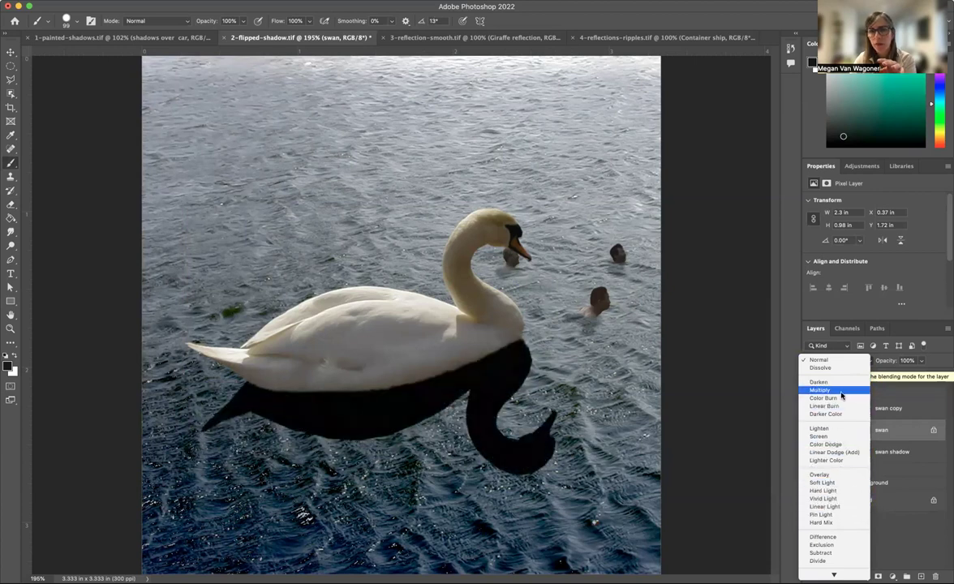
click(887, 381)
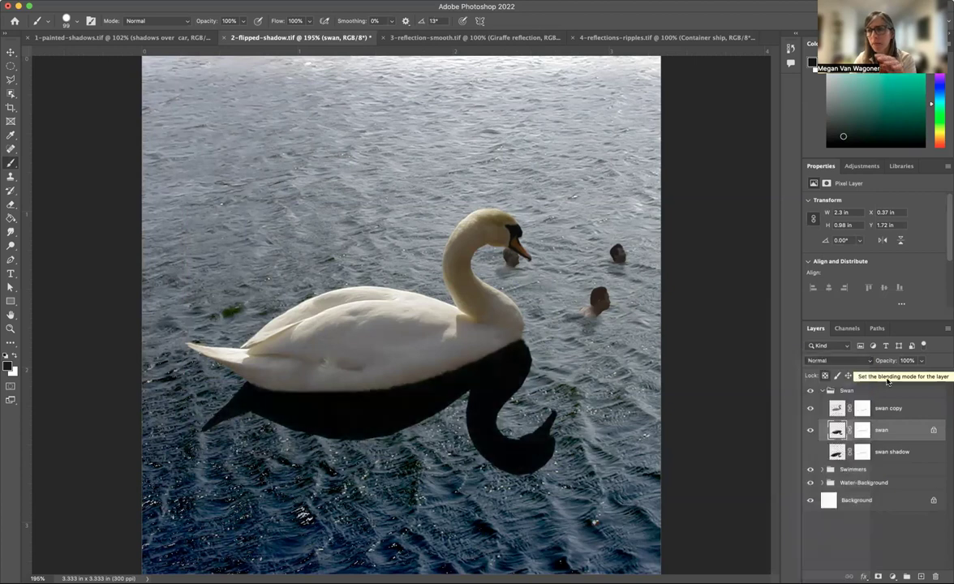
click(837, 361)
click(837, 405)
click(920, 360)
drag(920, 375, 900, 374)
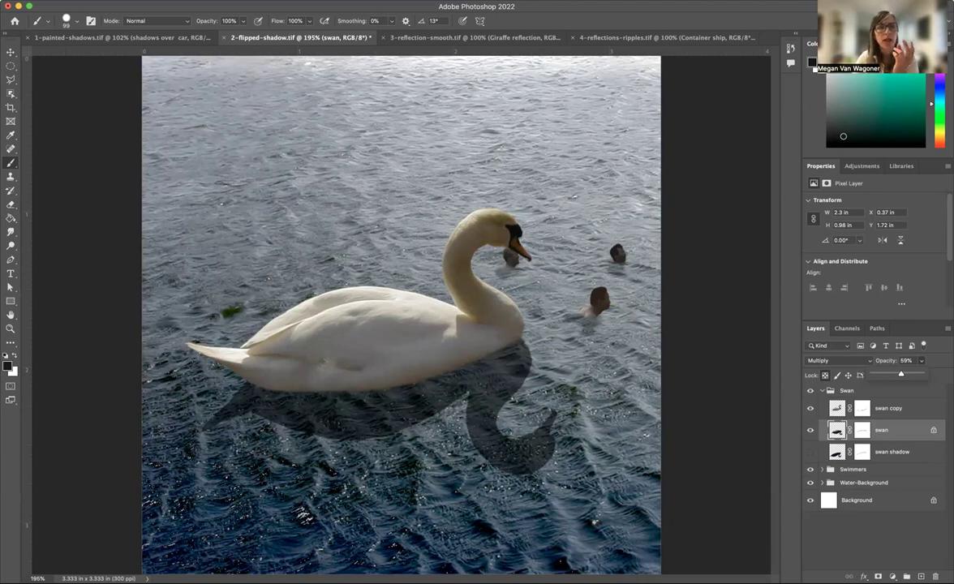
Step: Distort the swan shadow's corners so it slants and stretches down-left, then apply the transform
click(111, 0)
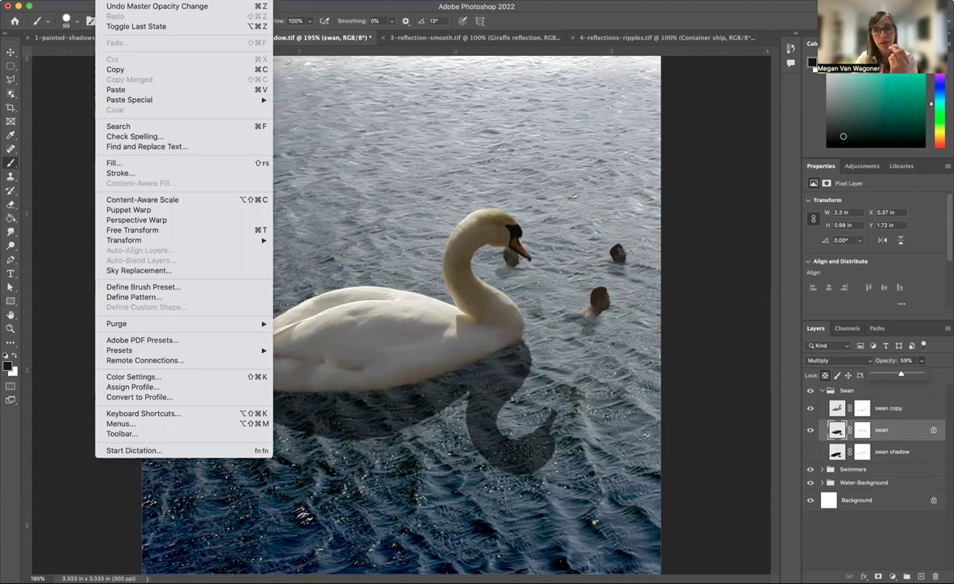
mouse_move(196, 240)
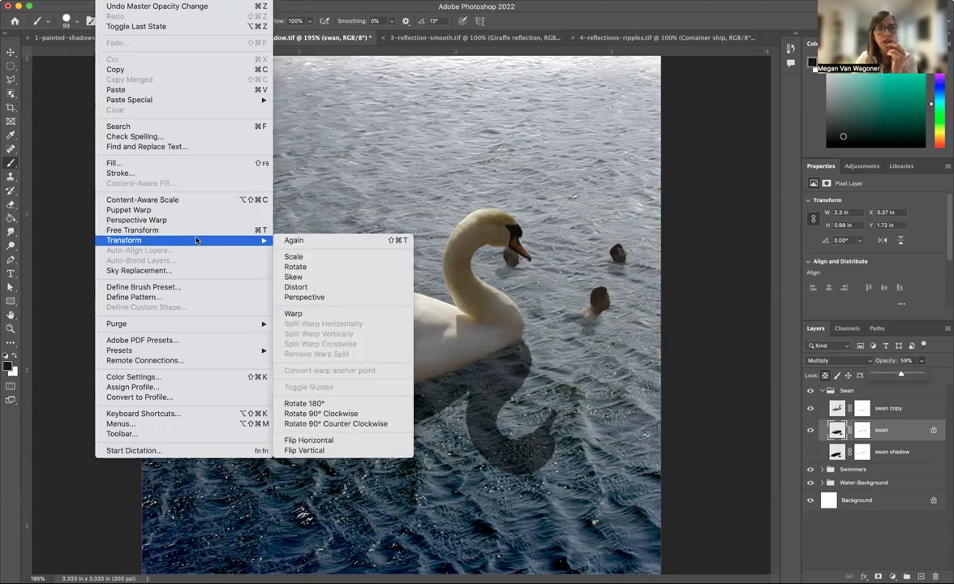
click(300, 287)
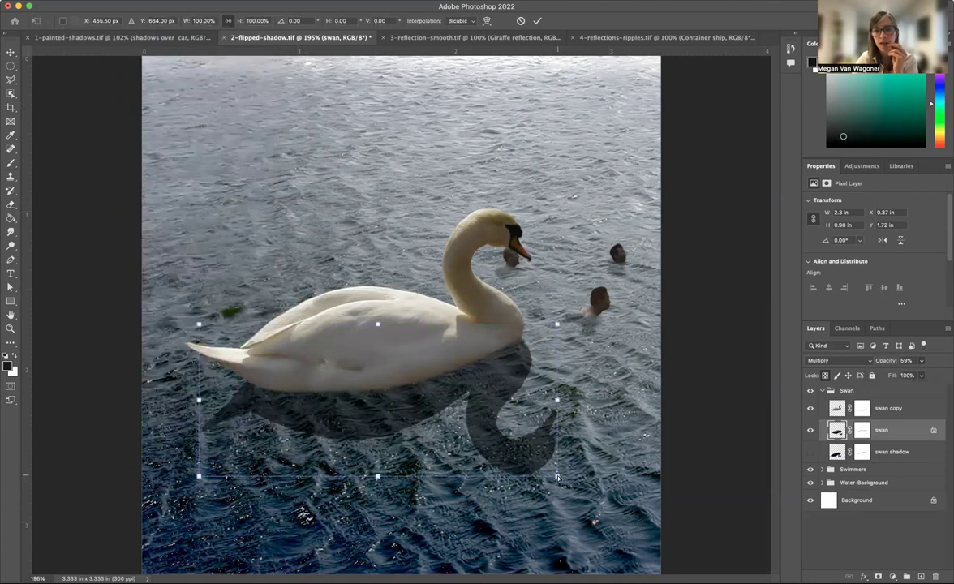
drag(557, 477, 439, 523)
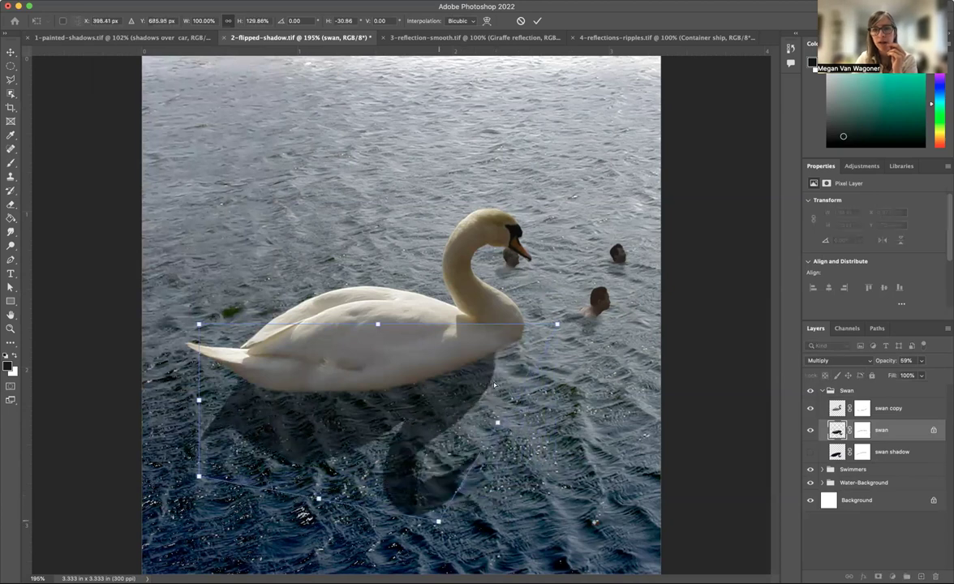
drag(557, 325, 599, 298)
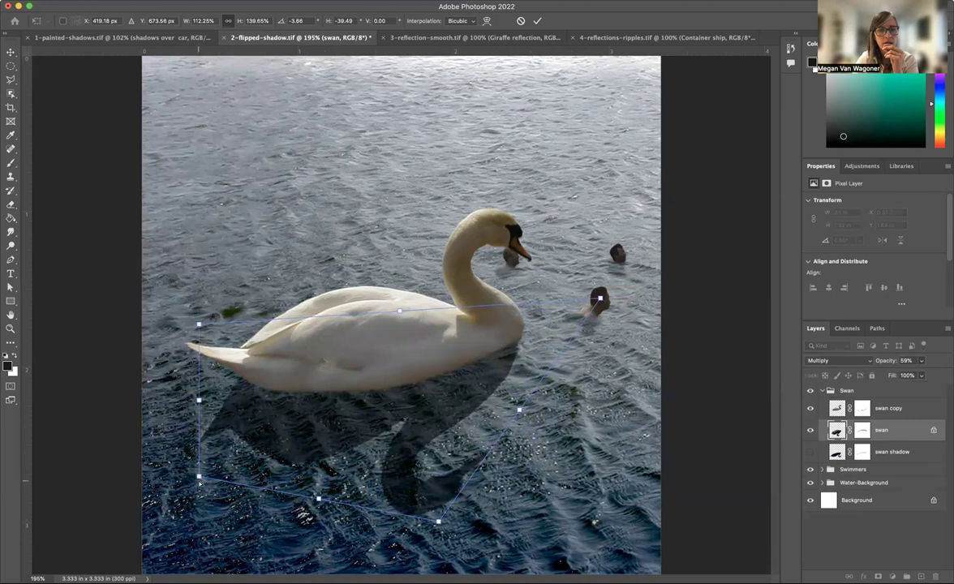
drag(199, 477, 127, 503)
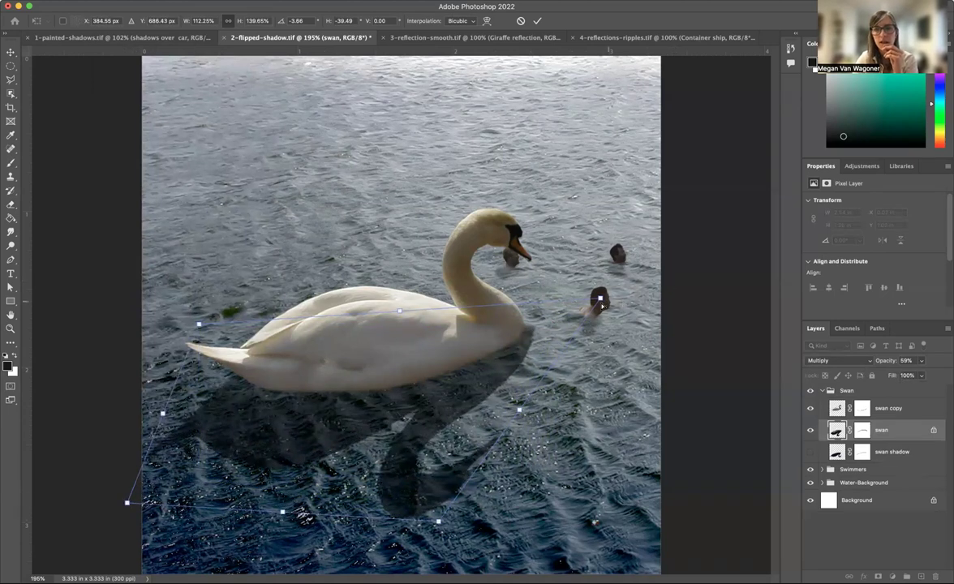
drag(600, 298, 583, 304)
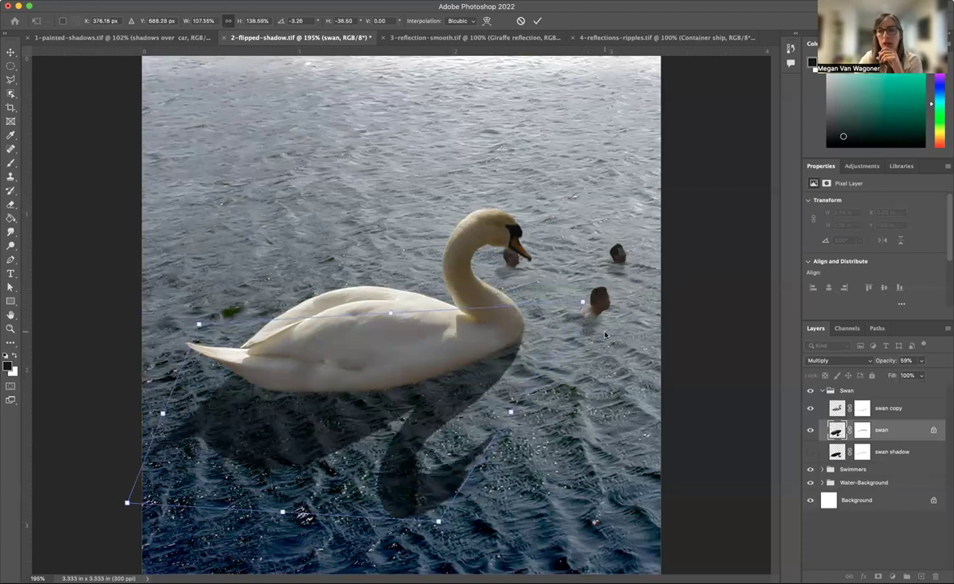
key(Return)
key(b)
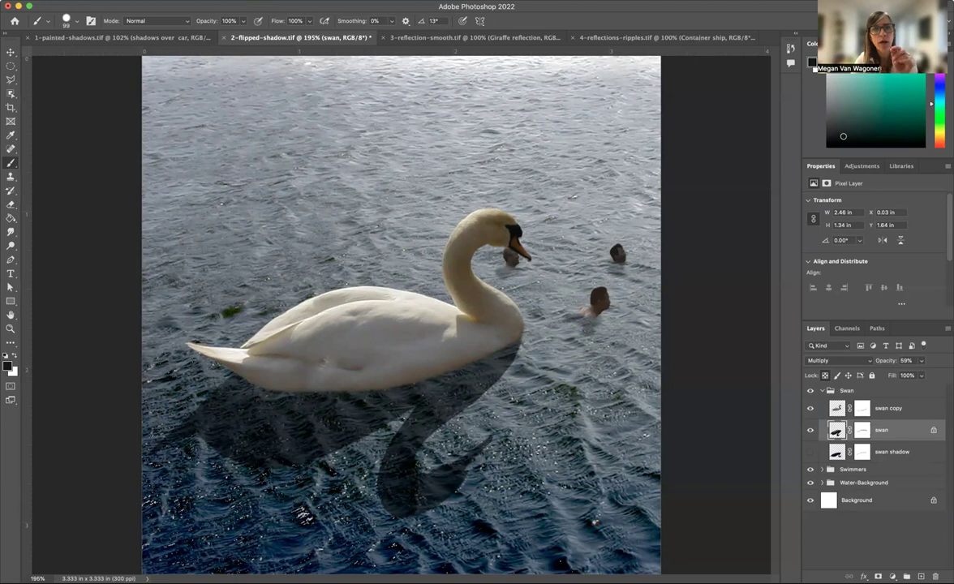
Step: Apply a 19-pixel Gaussian Blur to the swan shadow after one cancelled attempt
click(253, 1)
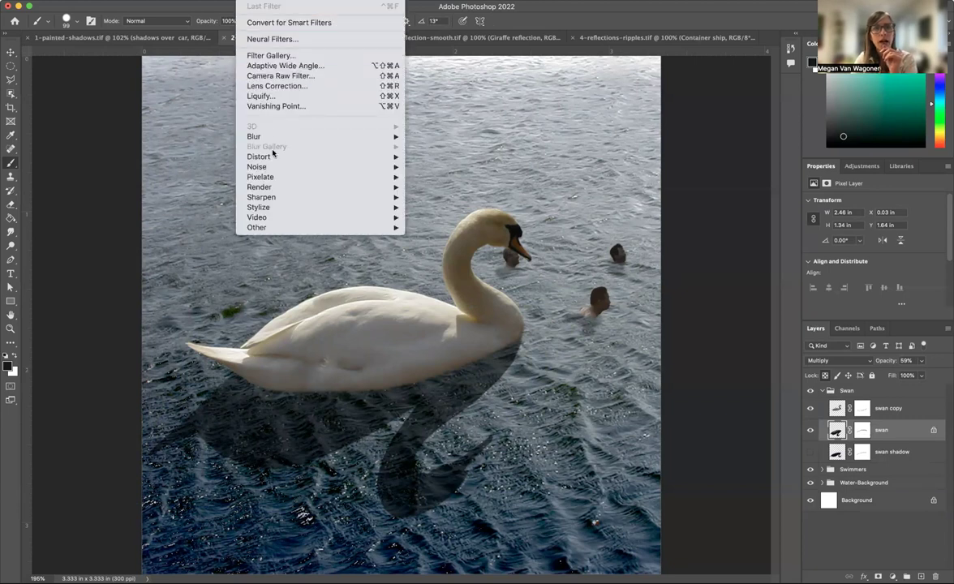
mouse_move(313, 136)
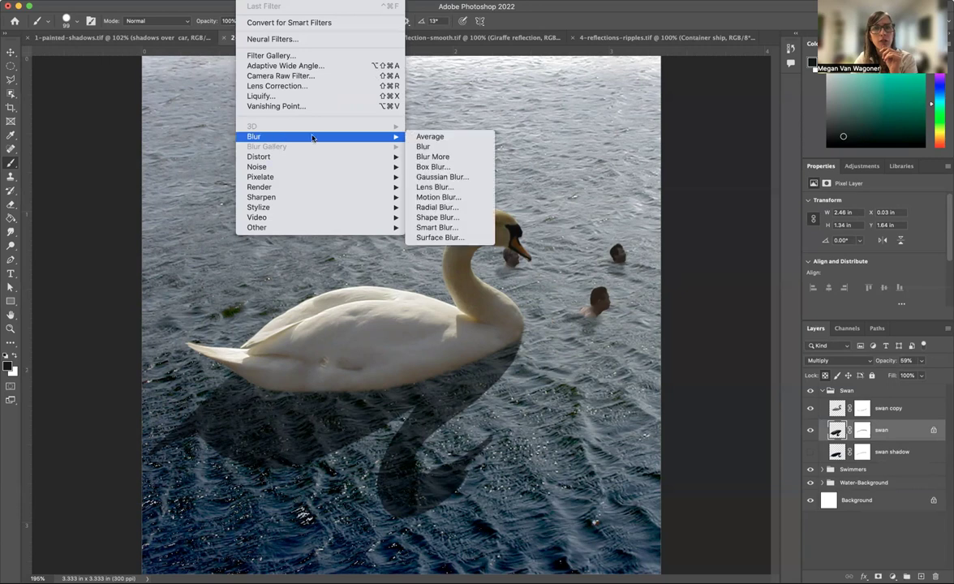
click(425, 178)
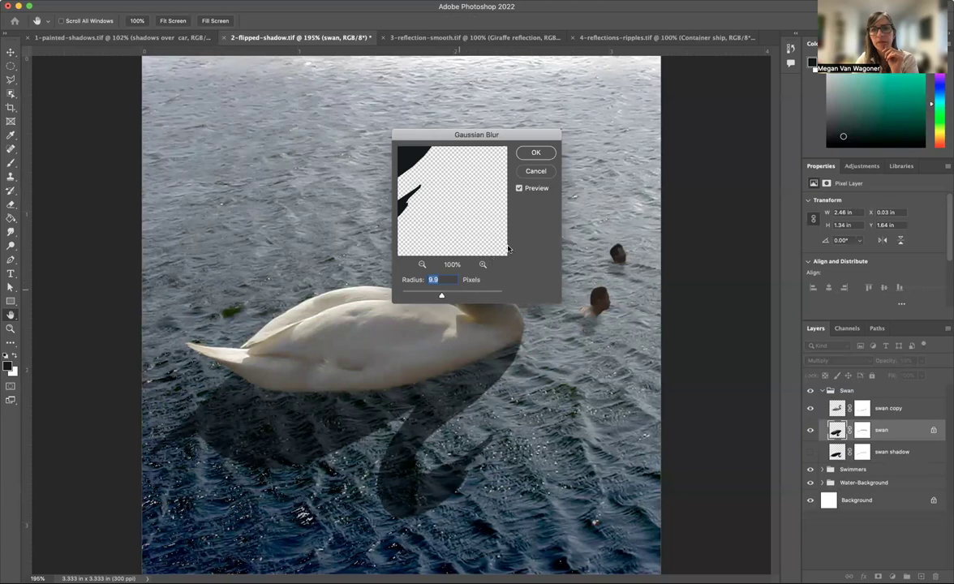
click(536, 172)
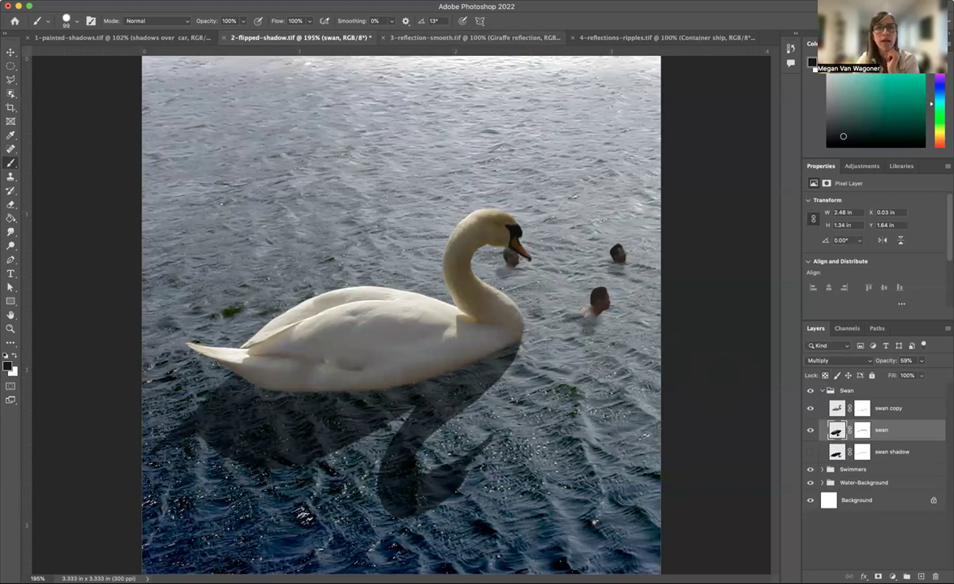
click(257, 0)
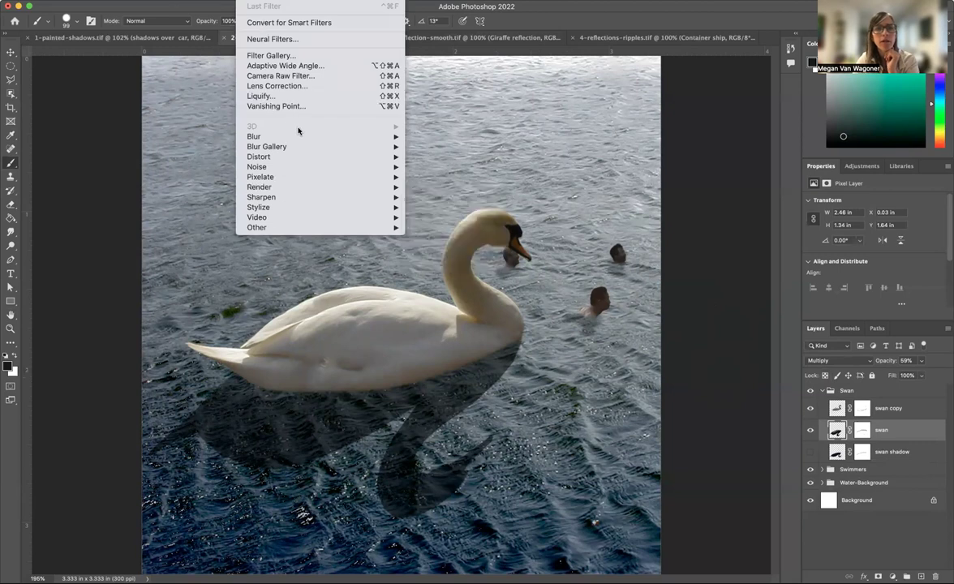
mouse_move(301, 140)
click(430, 177)
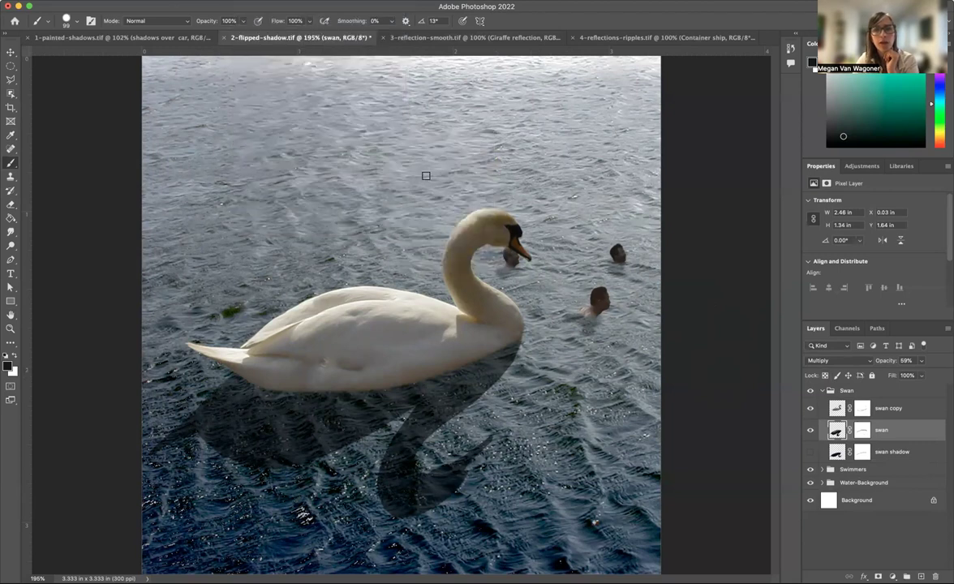
mouse_move(442, 295)
mouse_down()
mouse_move(455, 296)
mouse_move(429, 294)
mouse_move(445, 295)
mouse_up()
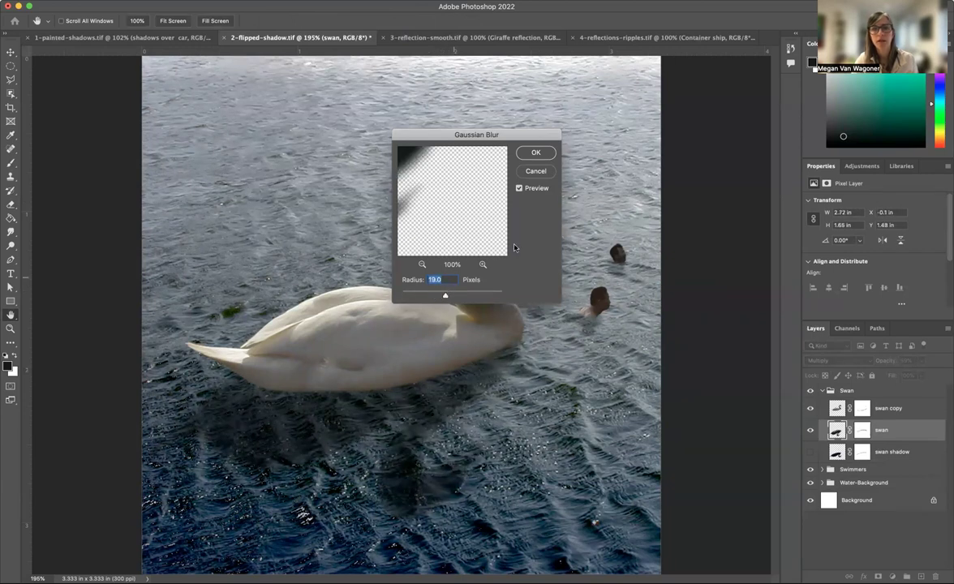
click(538, 154)
key(b)
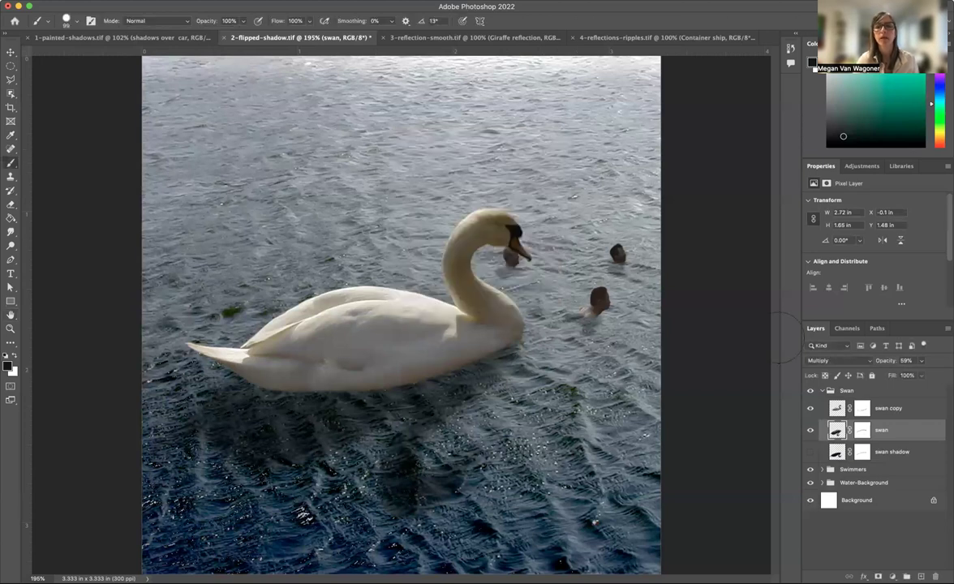
Step: In the giraffe-on-ice document, hide all layers, then restore Photo Filter 1, Vibrance 2 and Vignetting
click(453, 38)
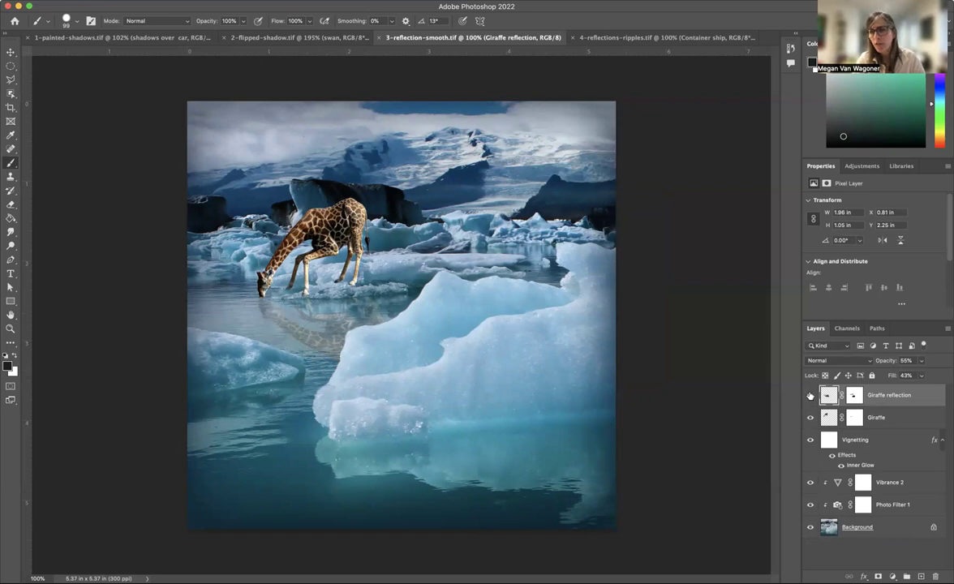
drag(809, 395, 810, 510)
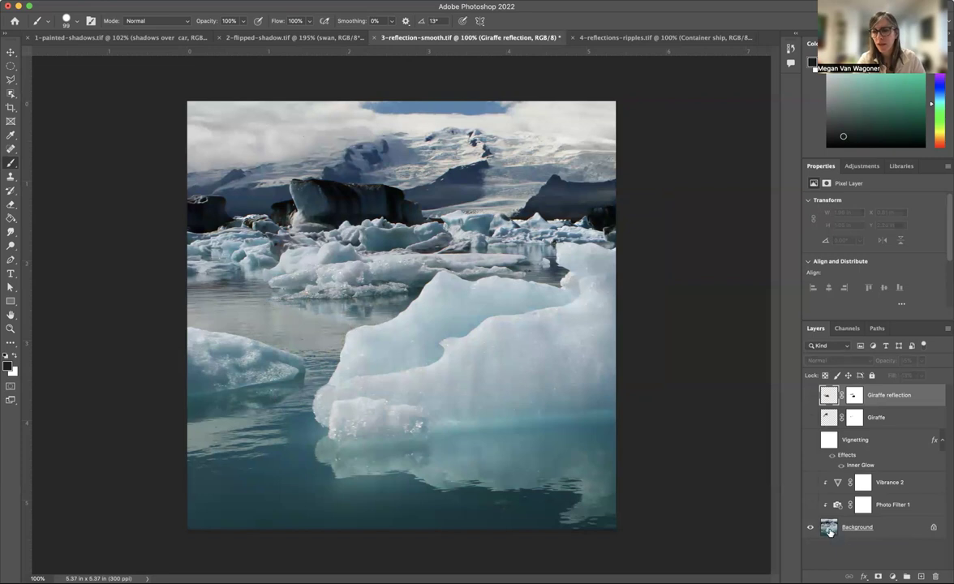
click(810, 505)
click(809, 483)
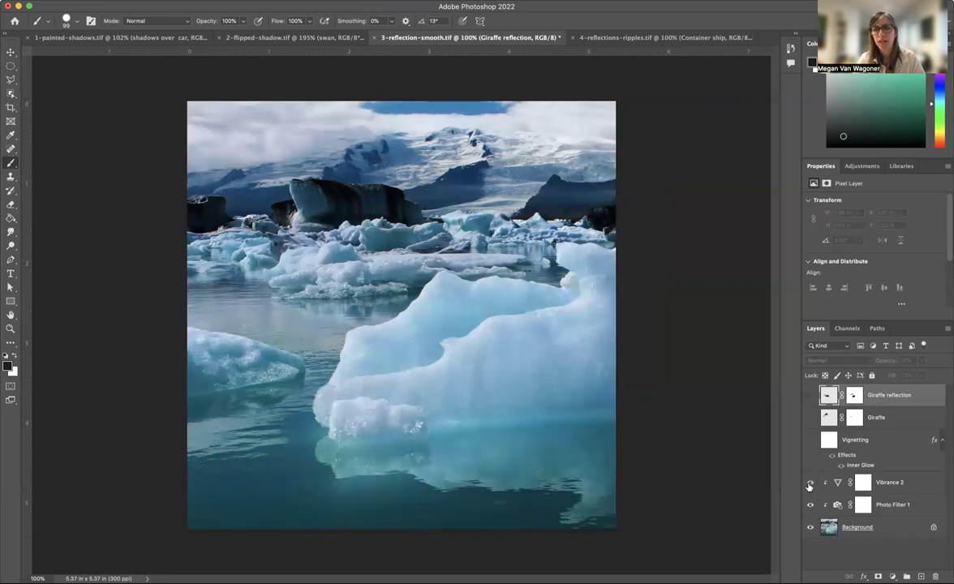
click(809, 441)
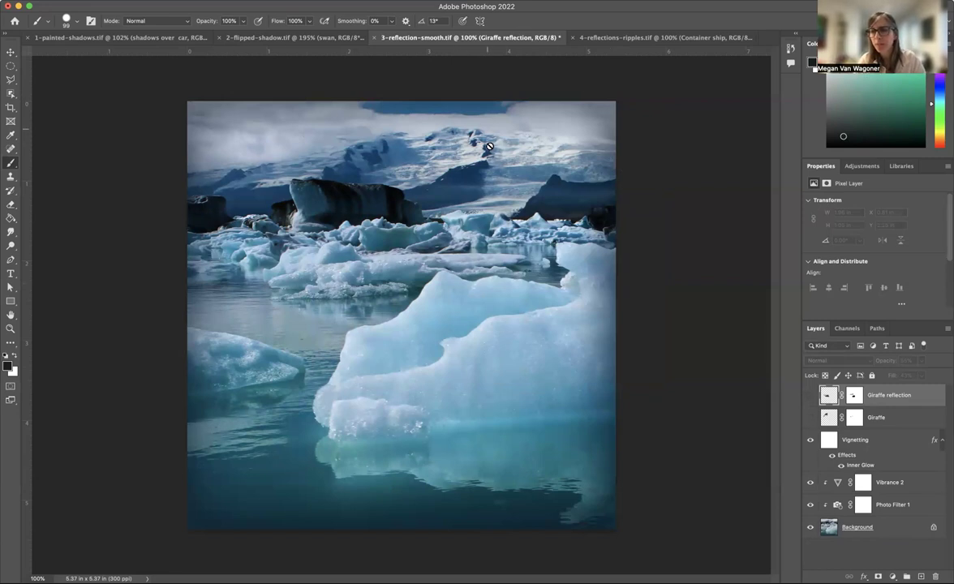
Step: Show the Giraffe and Giraffe reflection layers and select the reflection layer
click(810, 418)
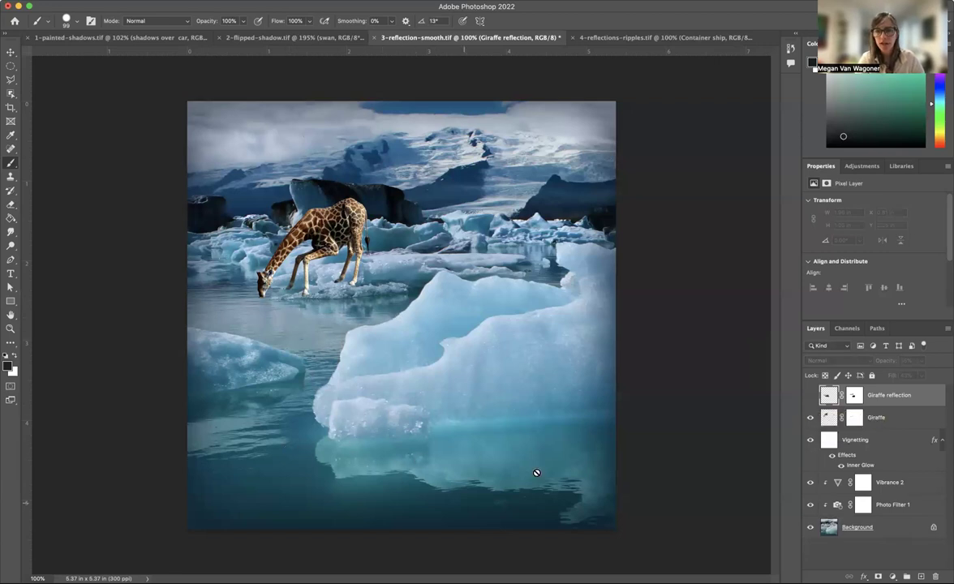
click(810, 395)
click(811, 395)
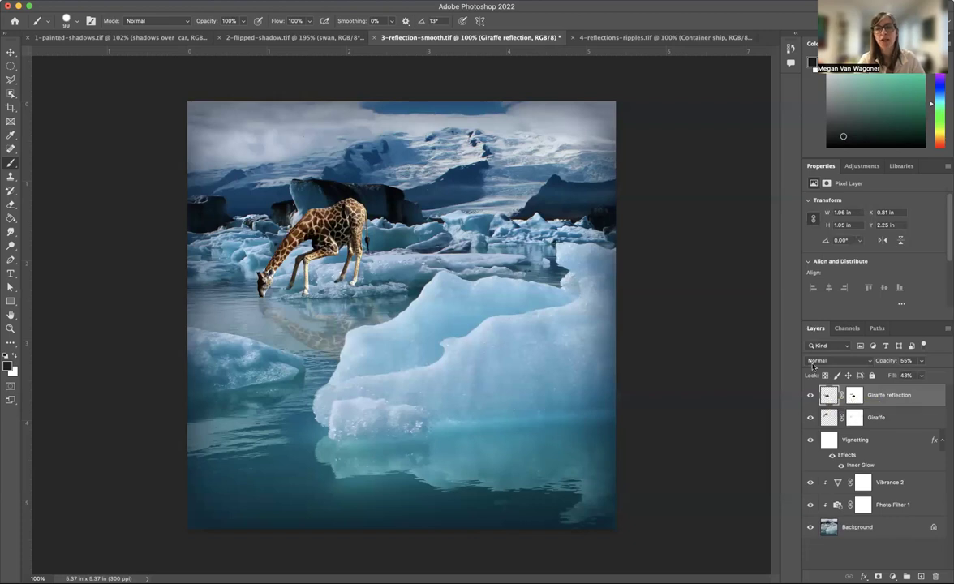
click(114, 0)
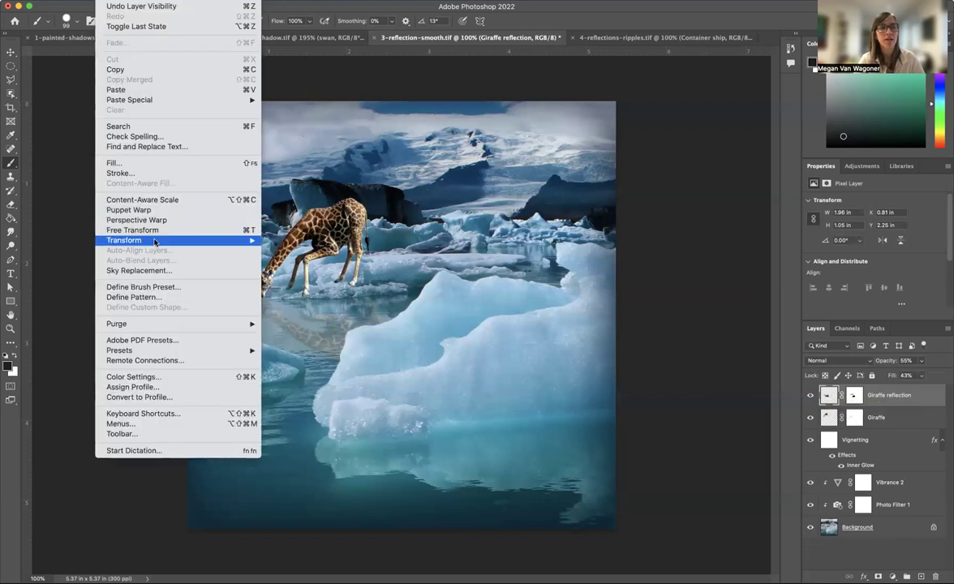
mouse_move(154, 241)
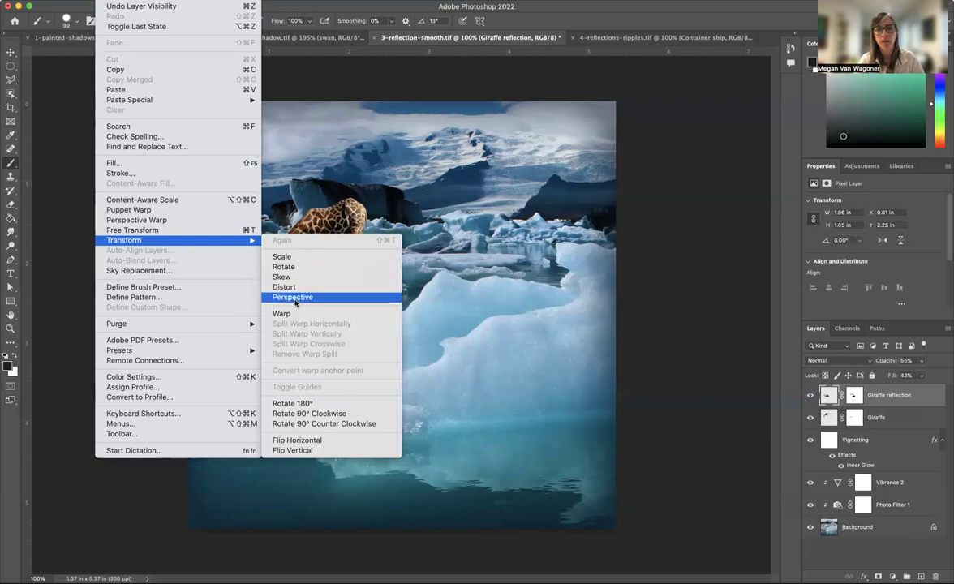
click(479, 314)
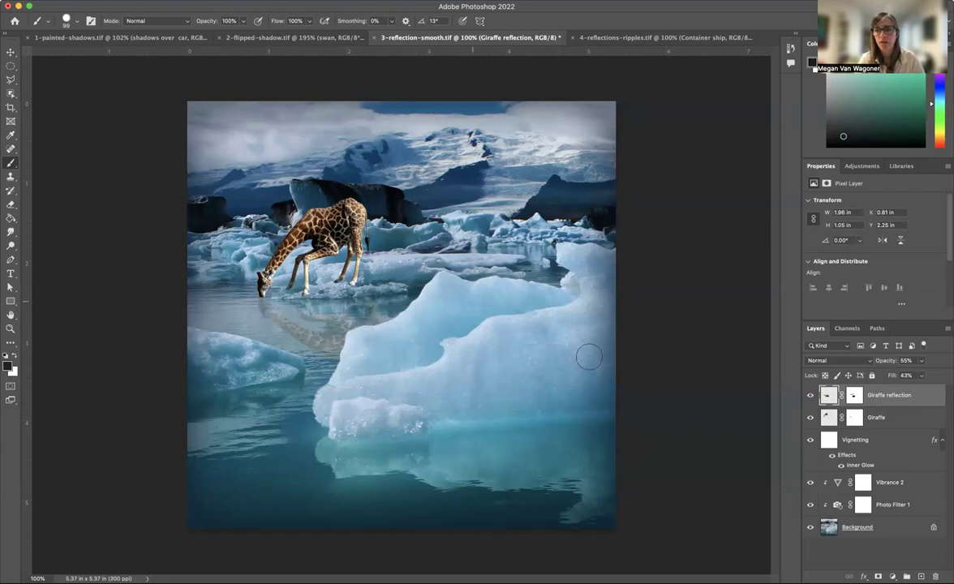
right_click(858, 397)
key(Escape)
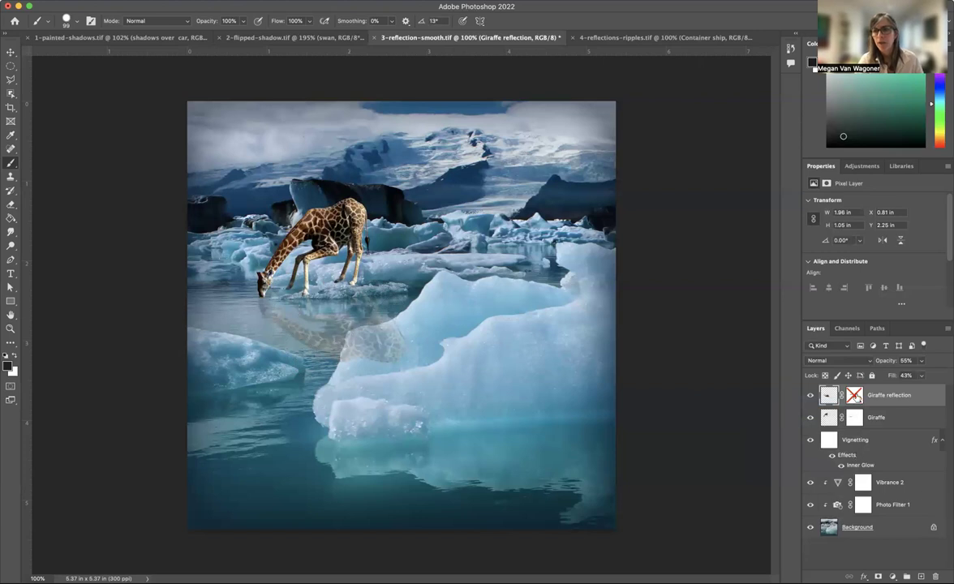
click(855, 395)
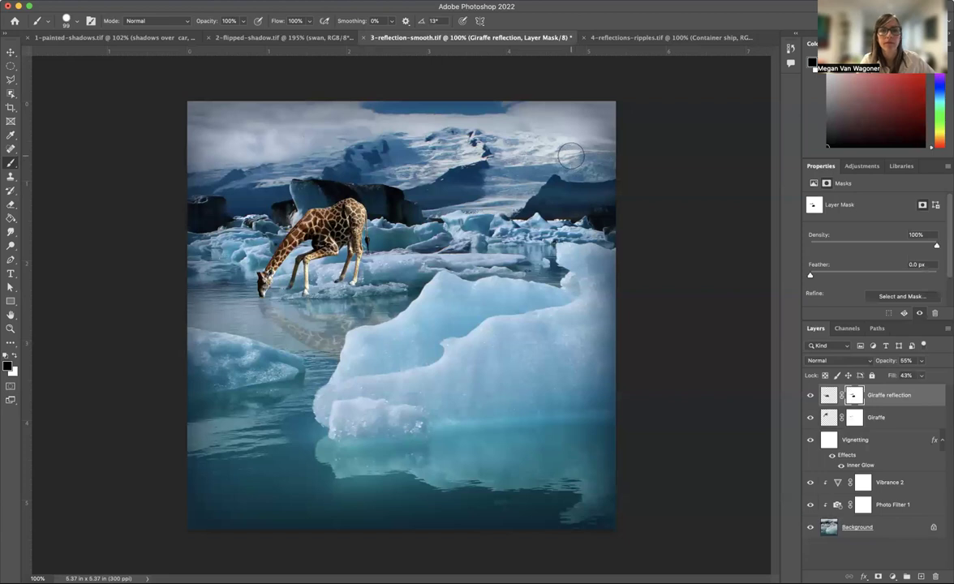
Step: In 4-reflections-ripples, hide Container ship, Levels 1 and SHADOW, then show the ship and its reflection again
click(650, 38)
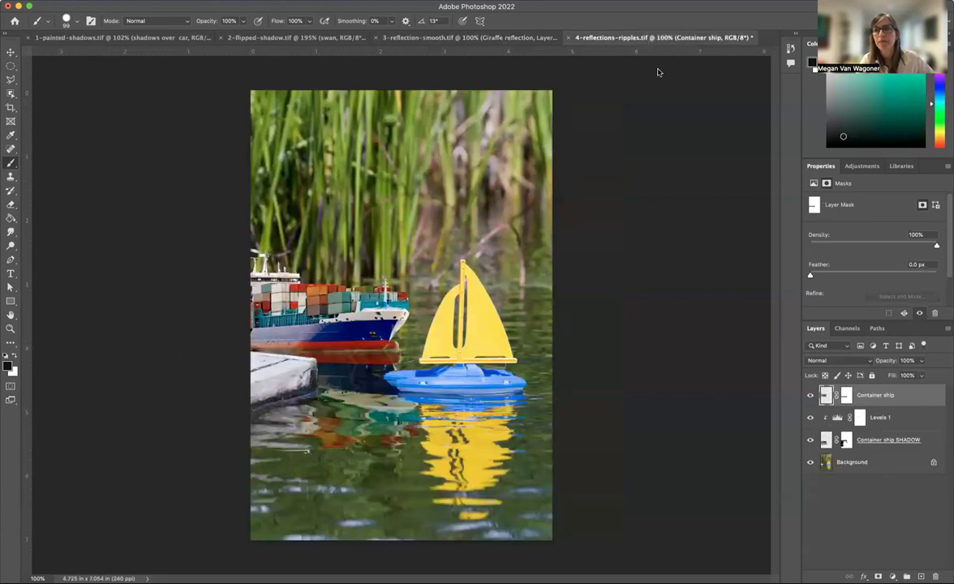
click(809, 395)
click(810, 417)
click(810, 440)
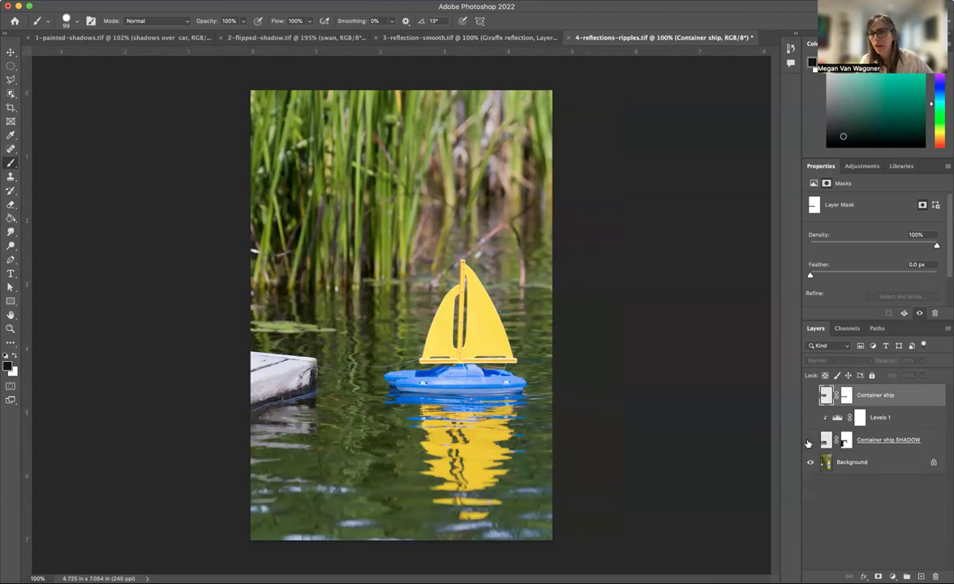
click(810, 396)
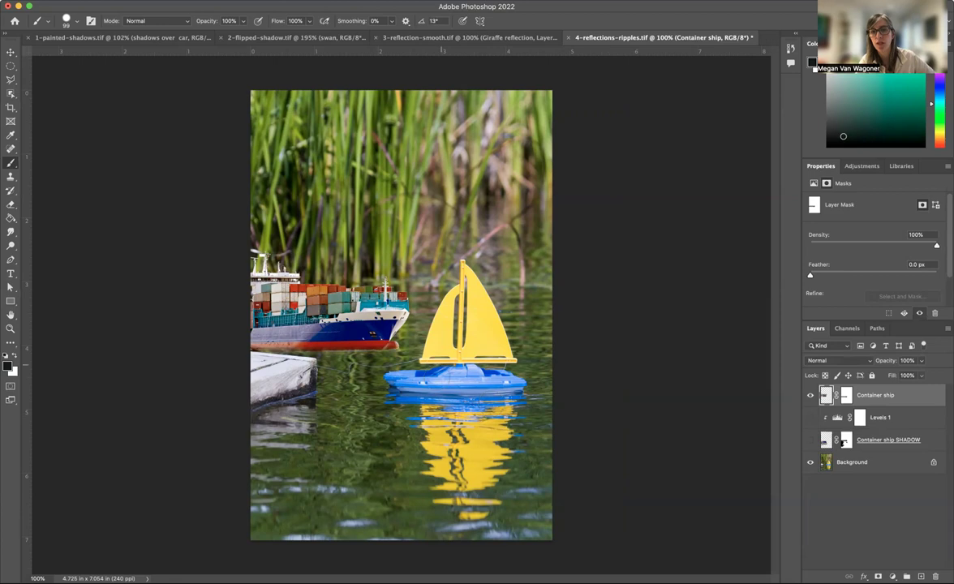
click(810, 439)
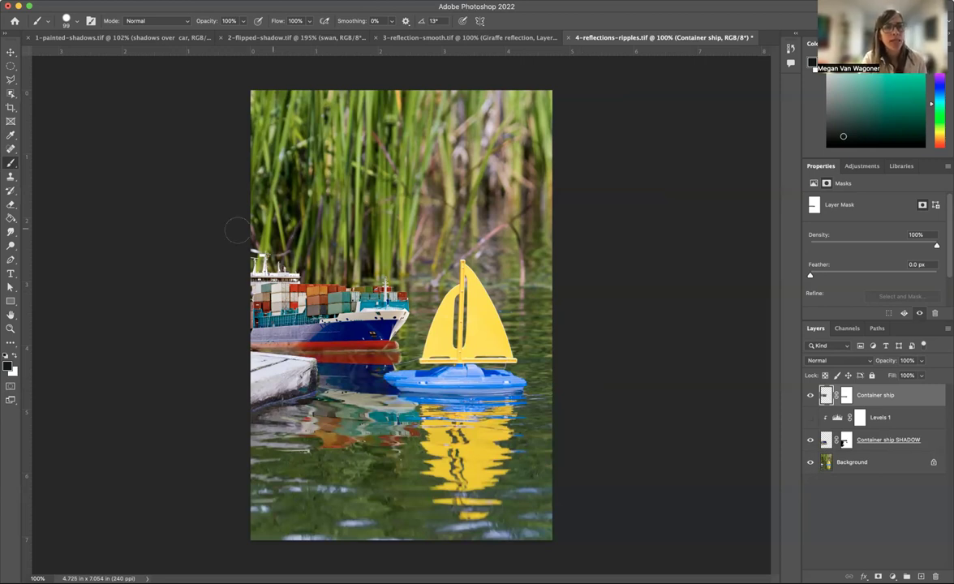
Step: Pick the Smudge Tool from the Blur/Sharpen flyout and hide the Container ship layer
click(10, 232)
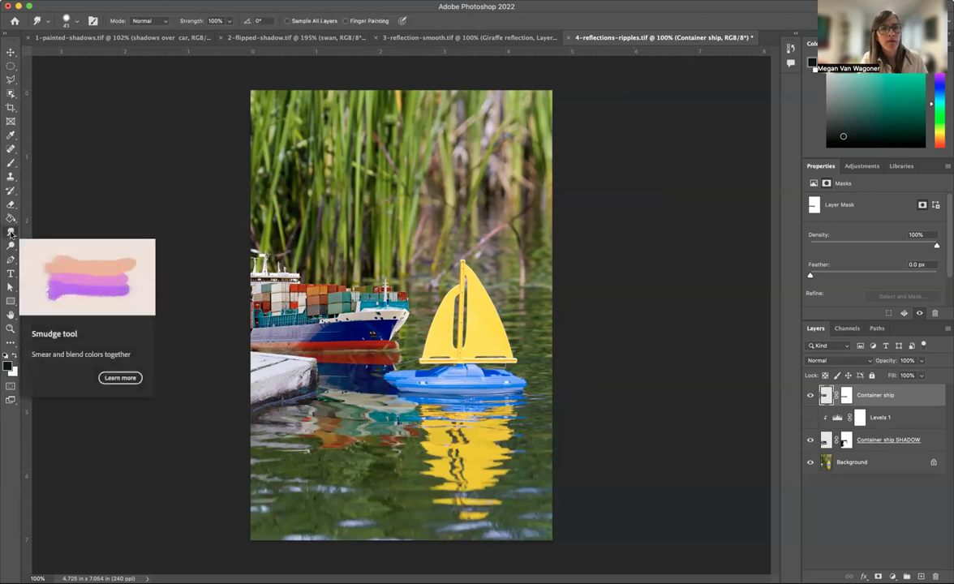
drag(10, 233, 10, 233)
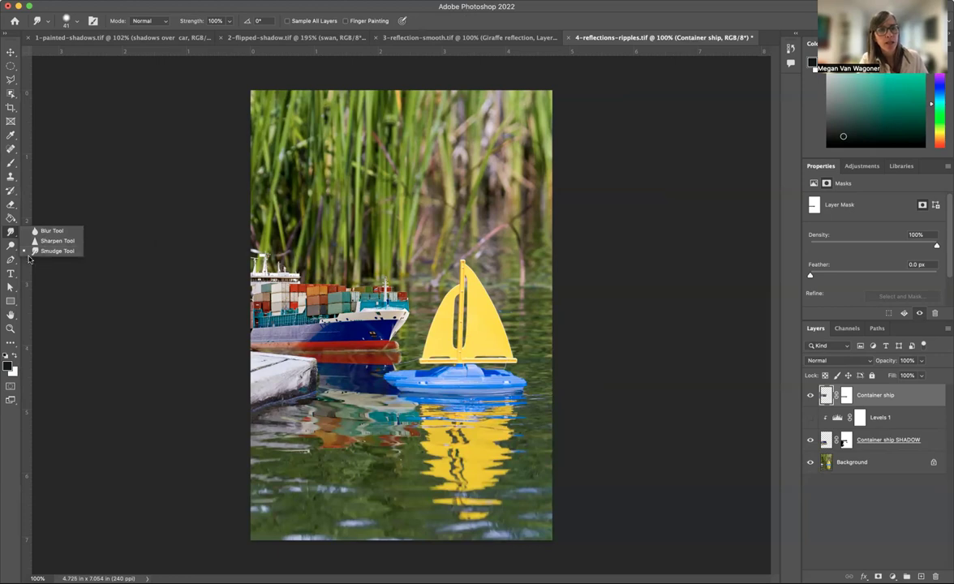
click(46, 251)
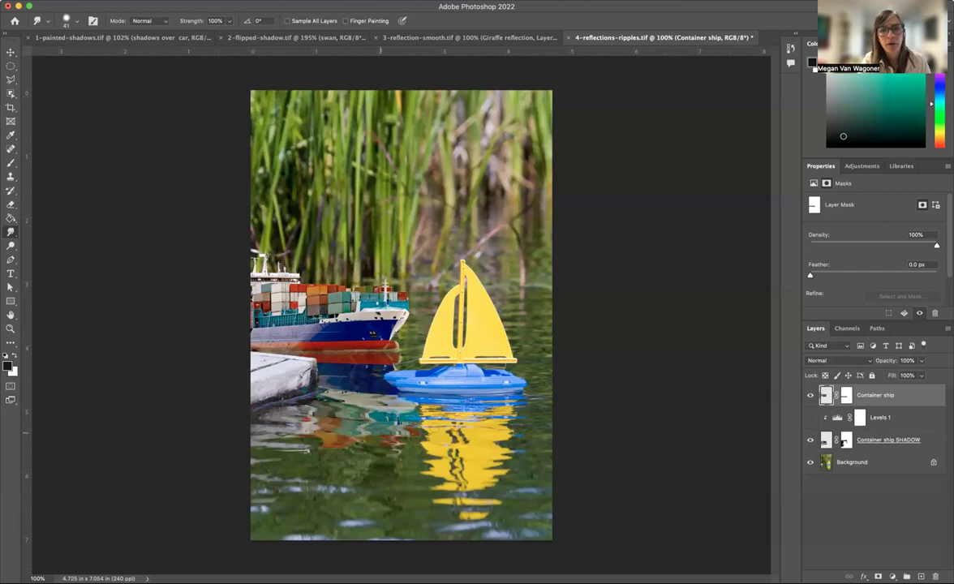
click(809, 395)
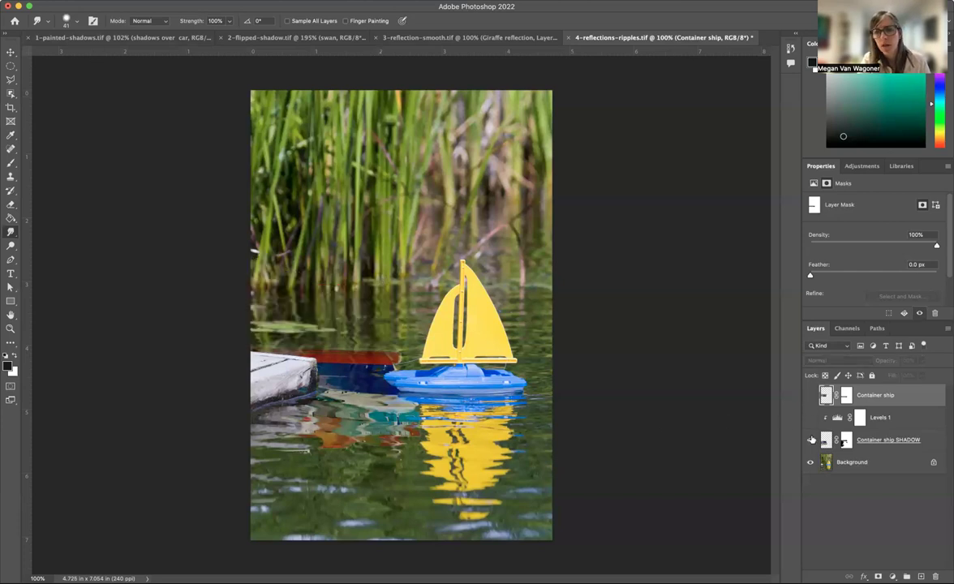
Step: Hide the Background, target the SHADOW layer, and smudge the reflection's blue band to the right
click(809, 462)
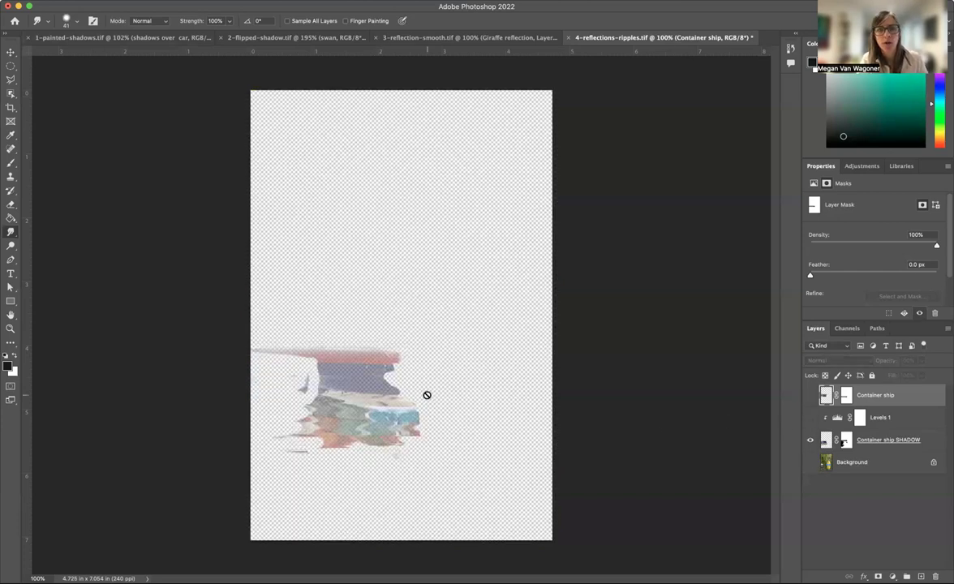
click(826, 439)
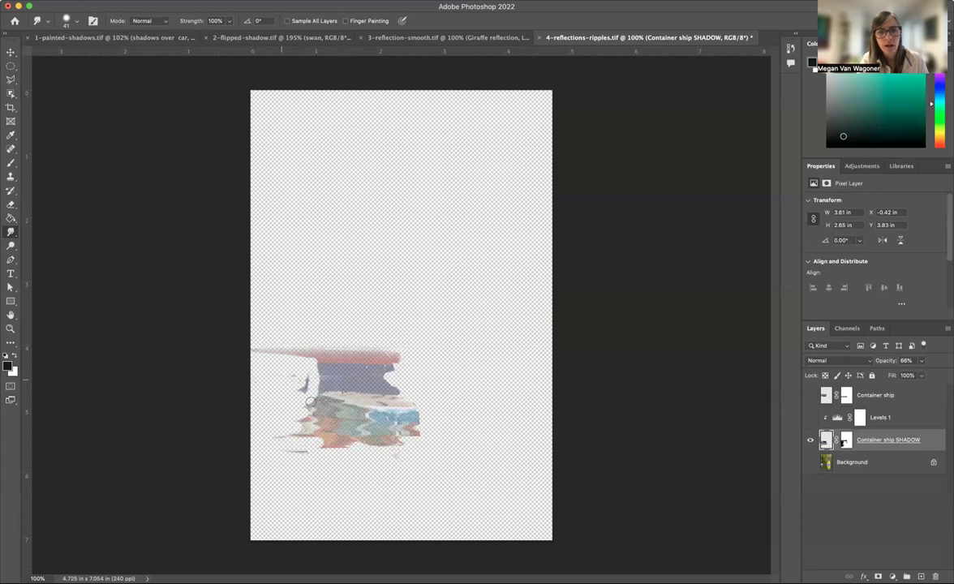
mouse_move(315, 381)
mouse_down()
mouse_move(305, 383)
mouse_move(338, 415)
mouse_up()
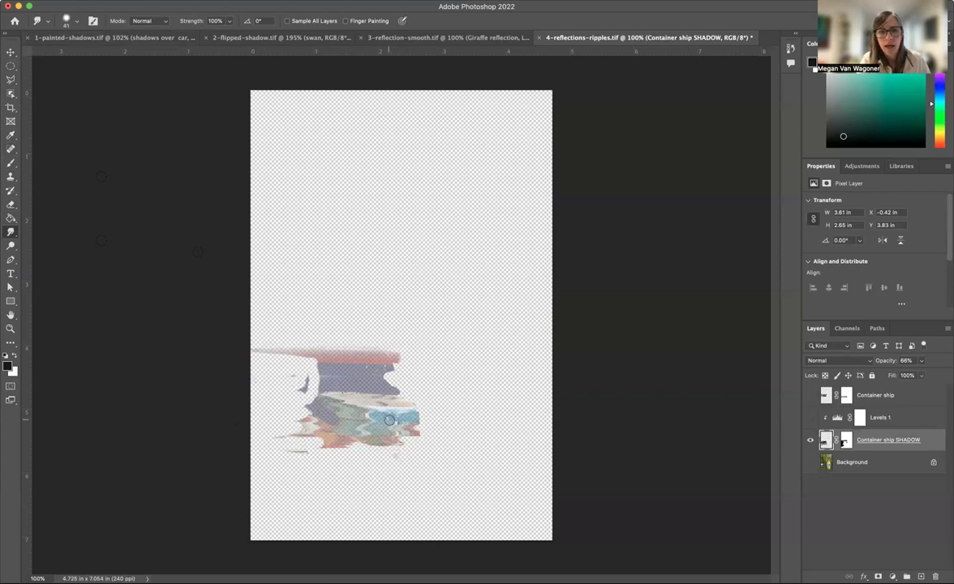
drag(381, 422, 470, 421)
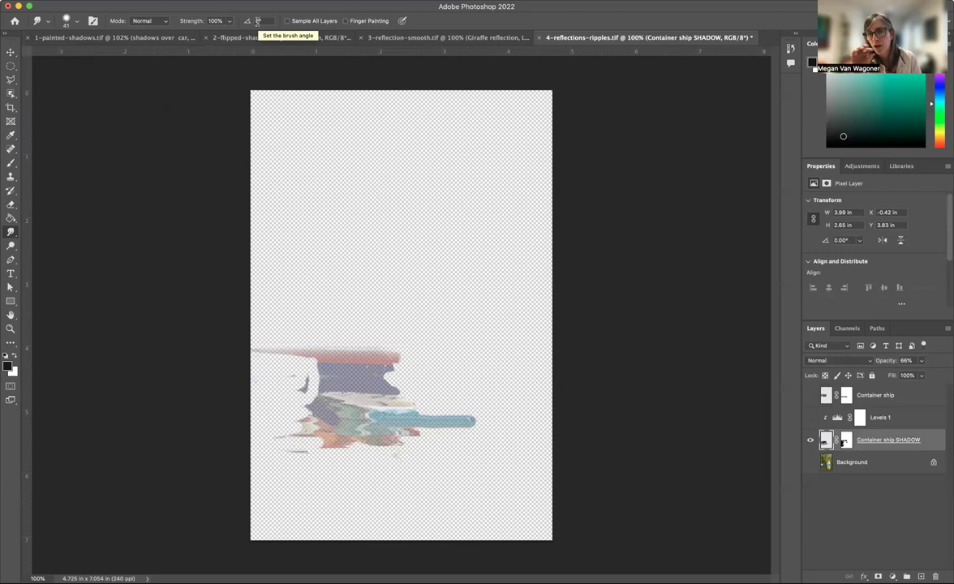
Step: Set Smudge Strength to 35% and gently smear the reflection's blue streak and colours rightward
click(231, 21)
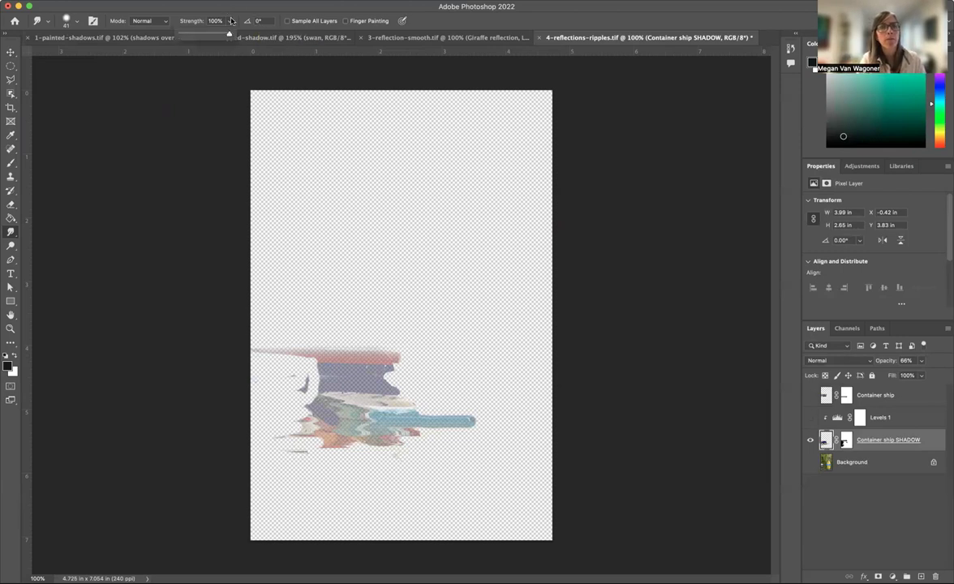
drag(231, 21, 197, 35)
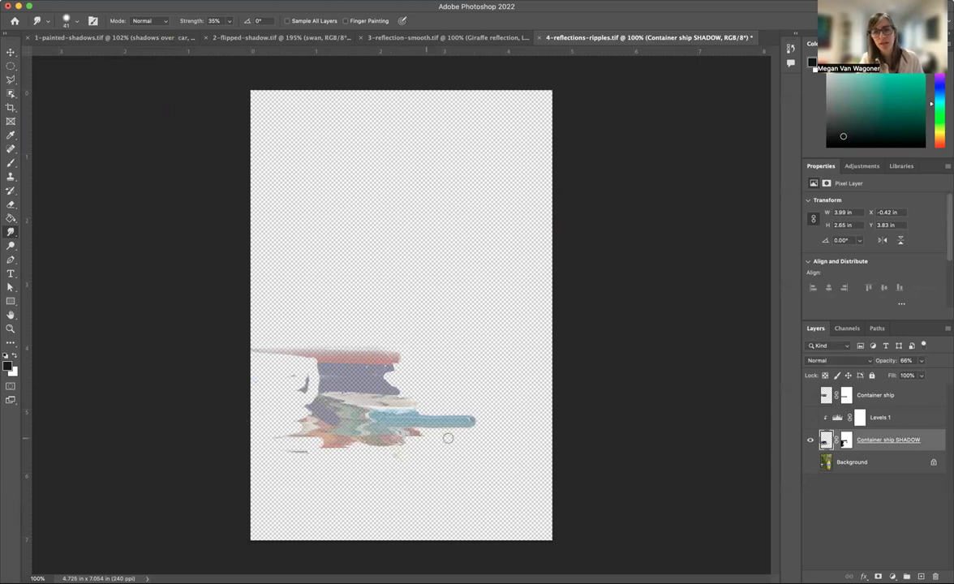
mouse_move(447, 438)
mouse_down()
mouse_move(408, 435)
mouse_move(496, 431)
mouse_up()
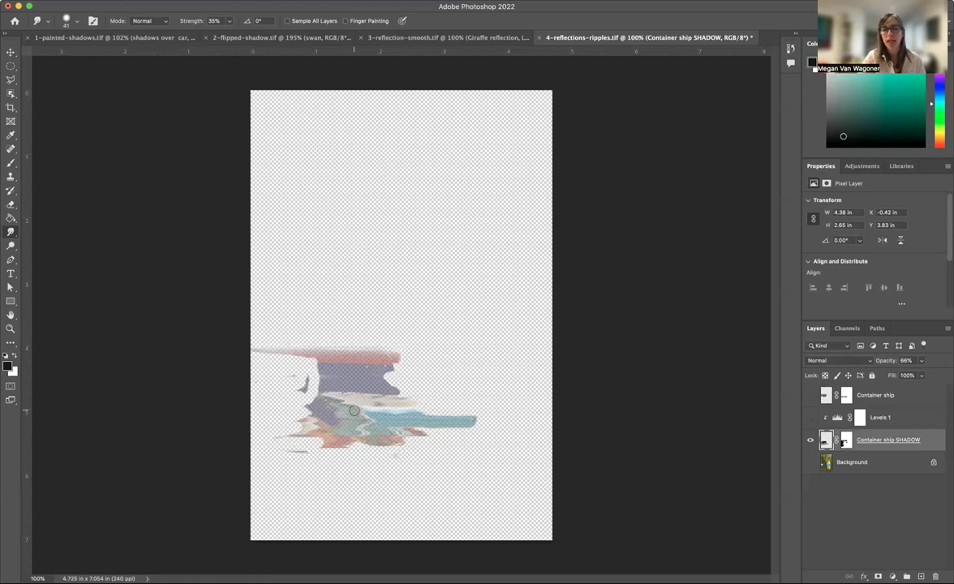
mouse_move(353, 411)
mouse_down()
mouse_move(414, 416)
mouse_move(361, 425)
mouse_move(415, 402)
mouse_up()
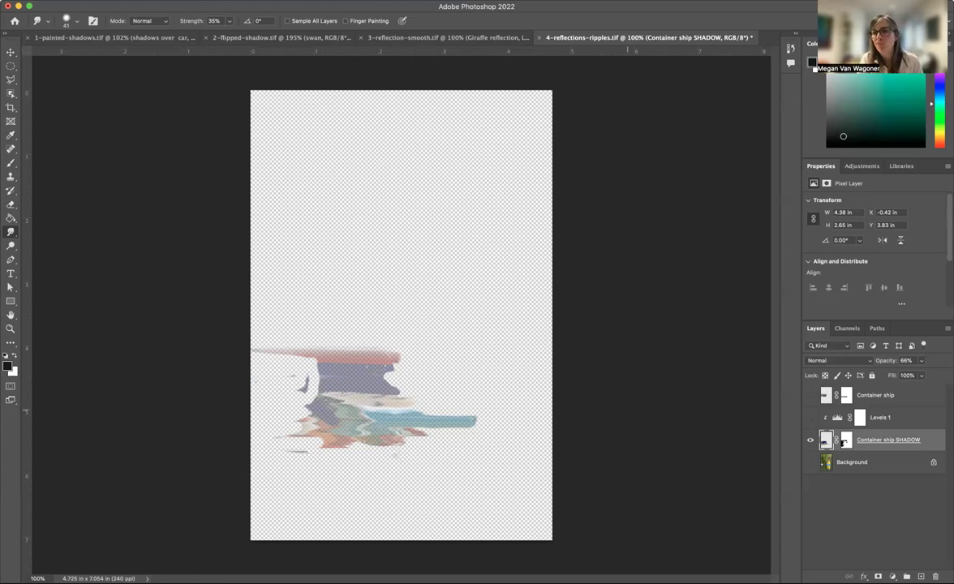
Step: Make the Background, Levels 1 and Container ship layers visible again
click(809, 461)
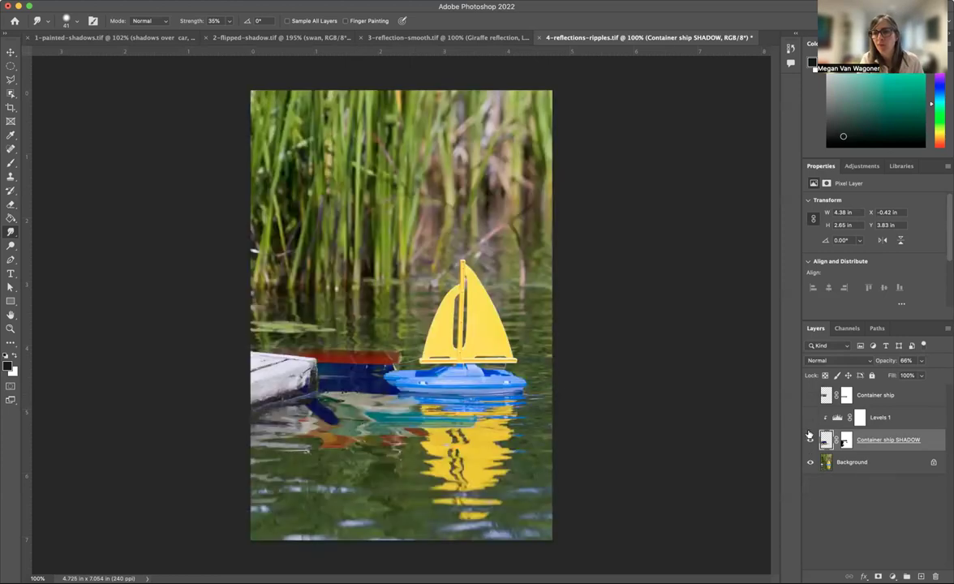
click(809, 417)
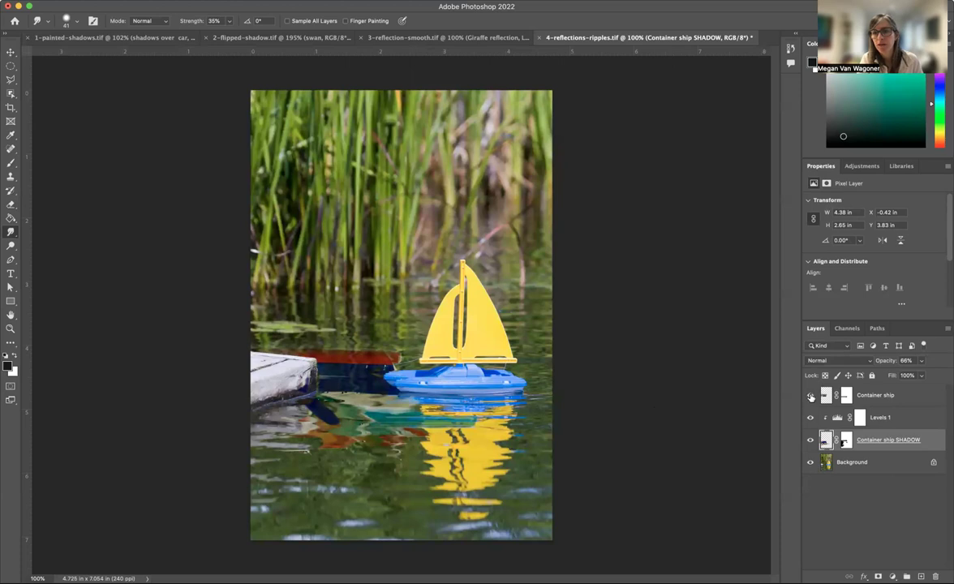
click(809, 395)
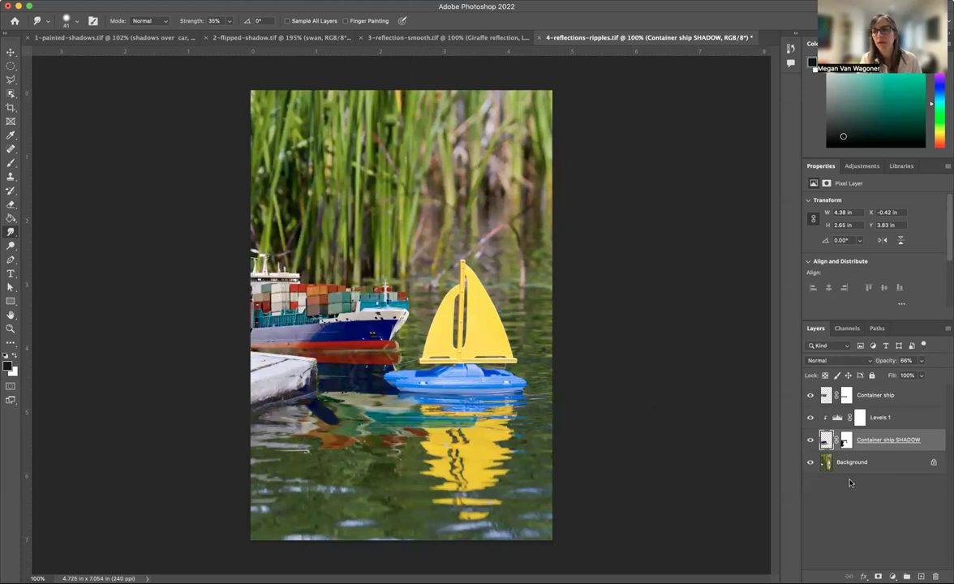